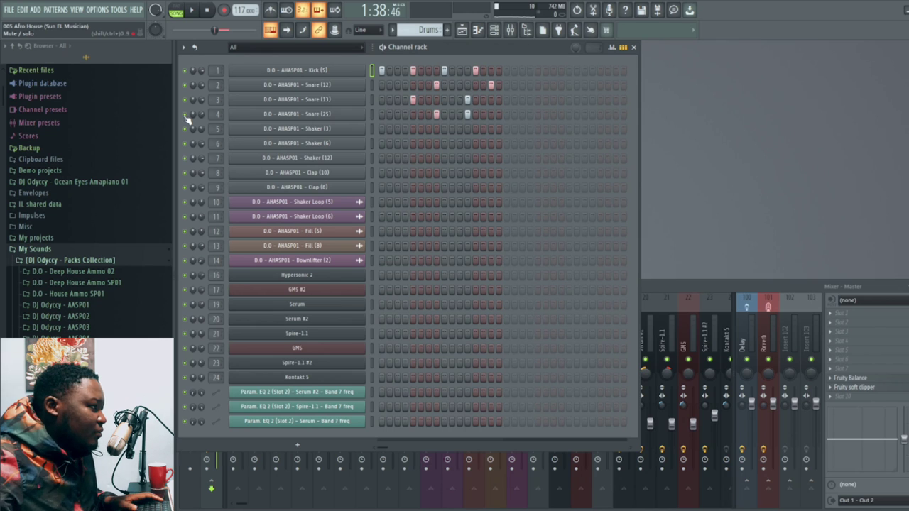
# Step: Audition the Drums pattern with the kick and snare channels, and stop playback
pyautogui.press('space')
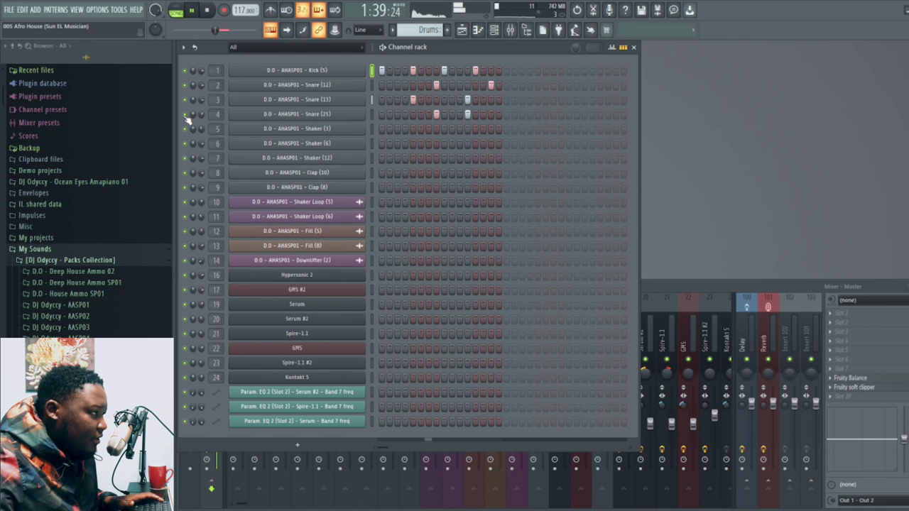
pyautogui.press('space')
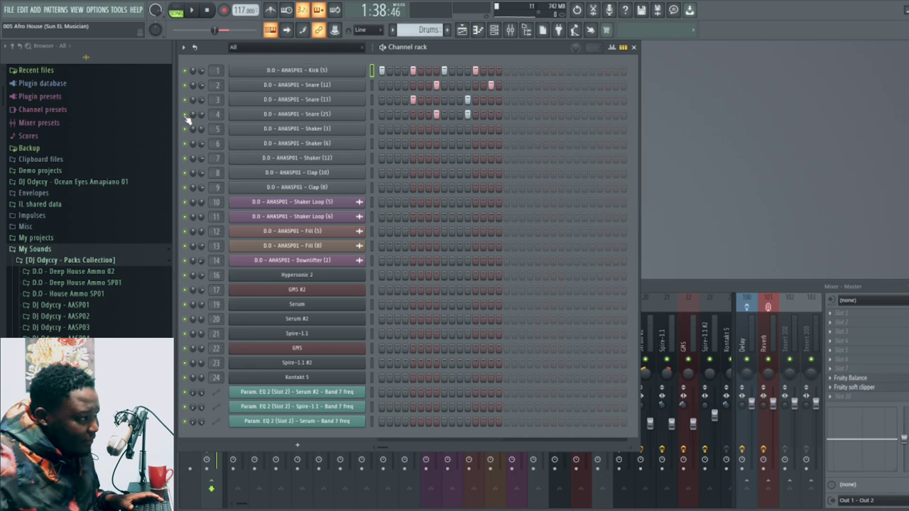
# Step: Unmute the Shakers track in the playlist and audition its pattern together with the drums, showing its steps in the channel rack
pyautogui.click(462, 30)
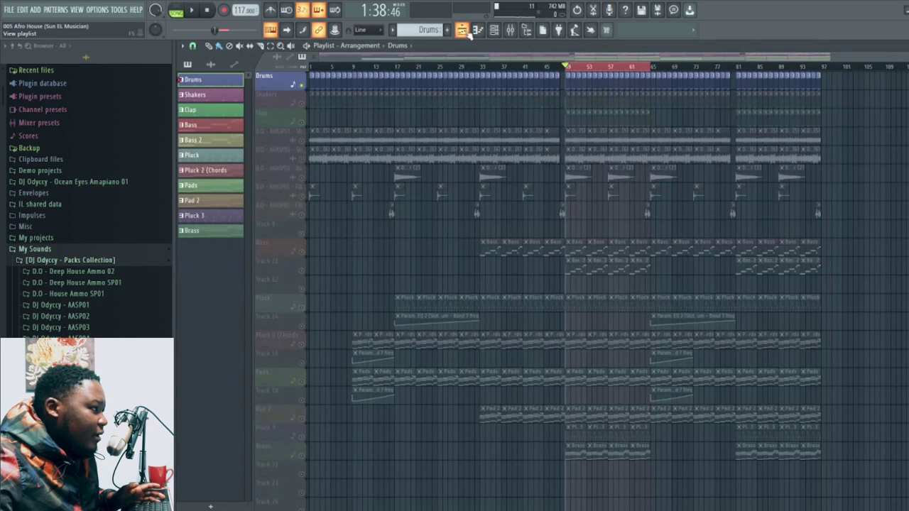
pyautogui.click(303, 104)
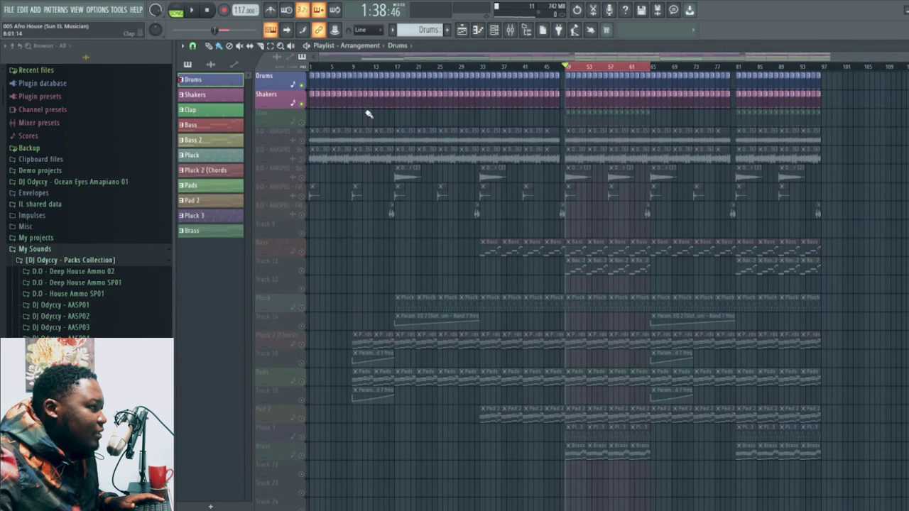
pyautogui.click(568, 103)
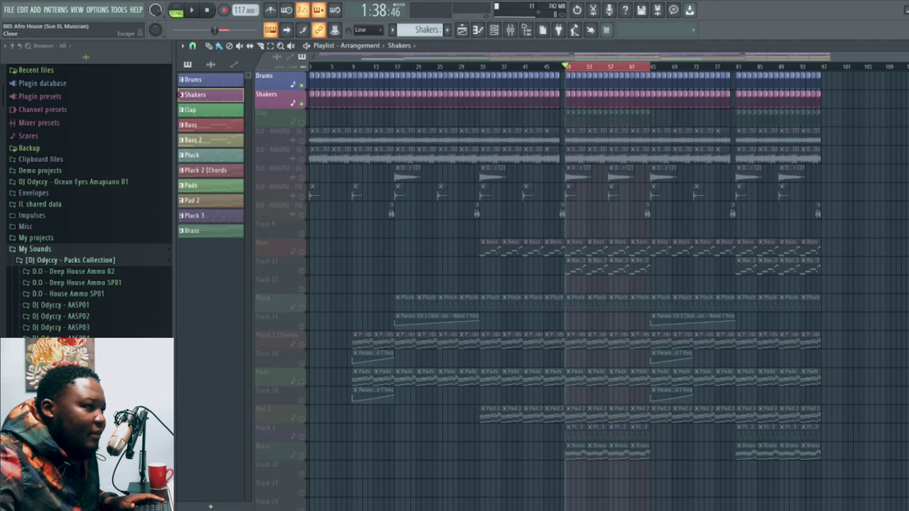
pyautogui.click(906, 46)
pyautogui.press('space')
pyautogui.click(373, 129)
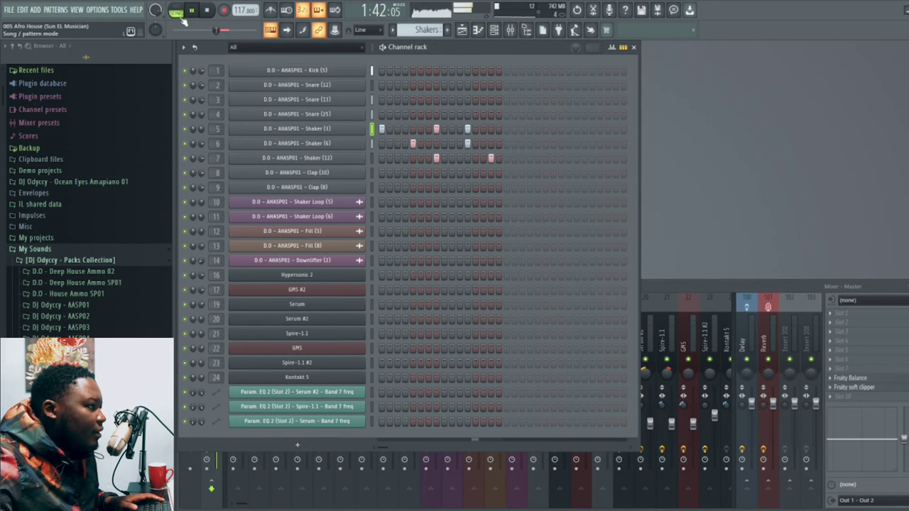
pyautogui.press('space')
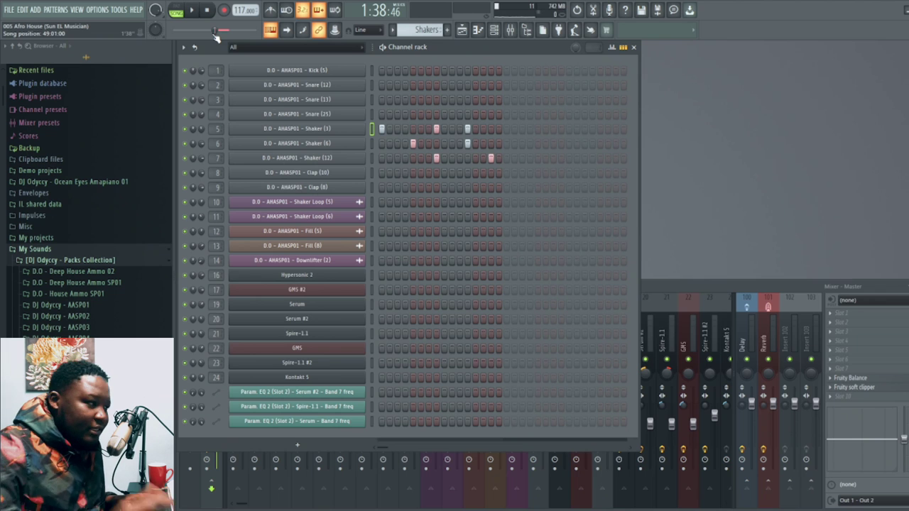
# Step: Unmute the Clap track in the playlist and audition its pattern with the drums and shakers, showing its steps in the channel rack
pyautogui.click(462, 29)
pyautogui.click(566, 113)
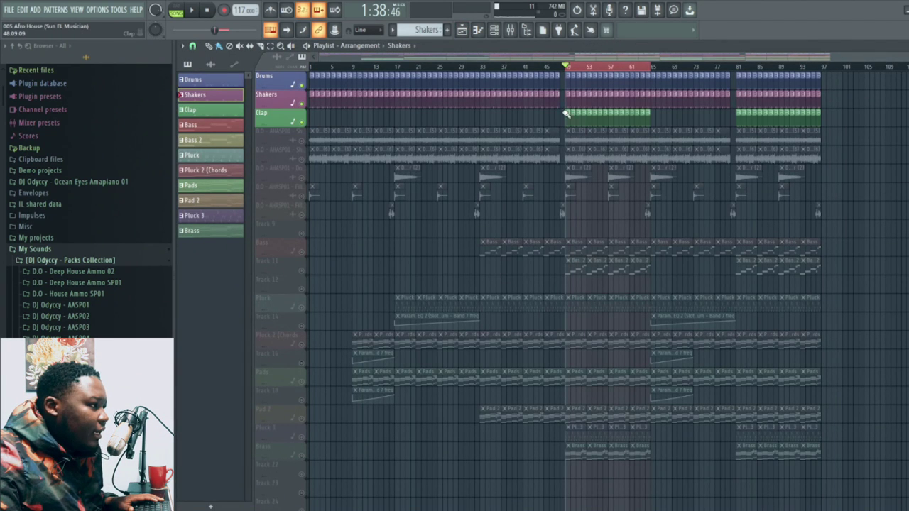
pyautogui.click(569, 122)
pyautogui.press('F5')
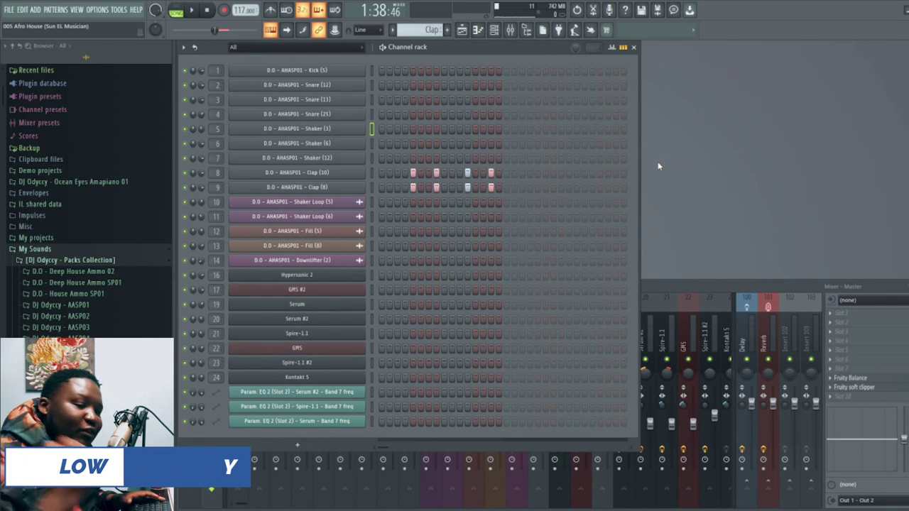
pyautogui.press('space')
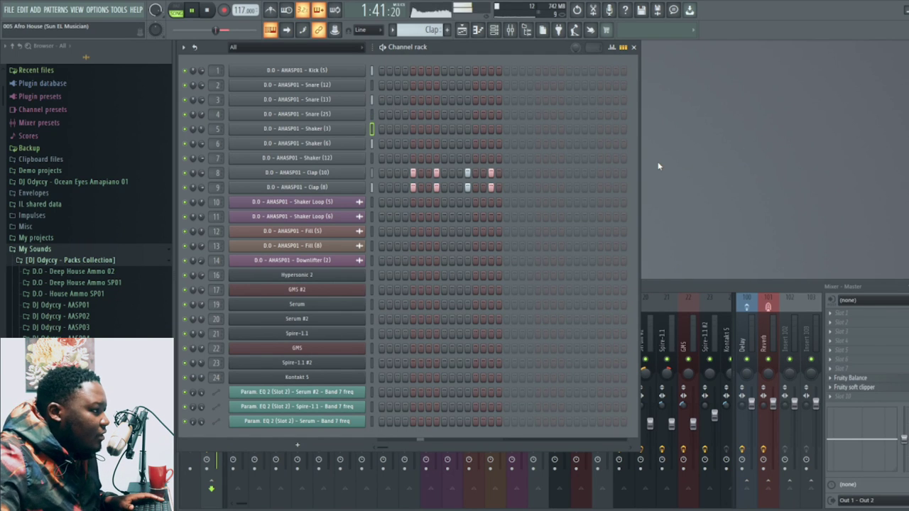
pyautogui.press('space')
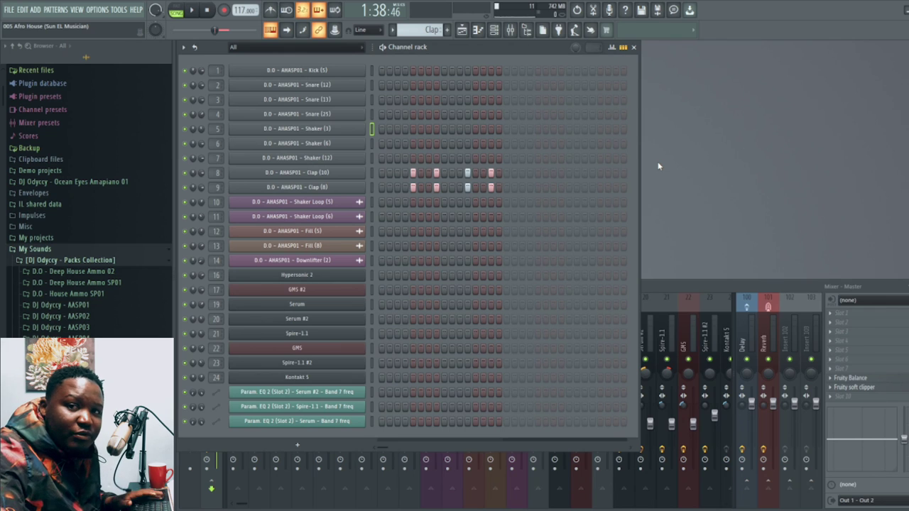
# Step: Unmute the two Shaker Loop audio tracks in the playlist
pyautogui.press('F5')
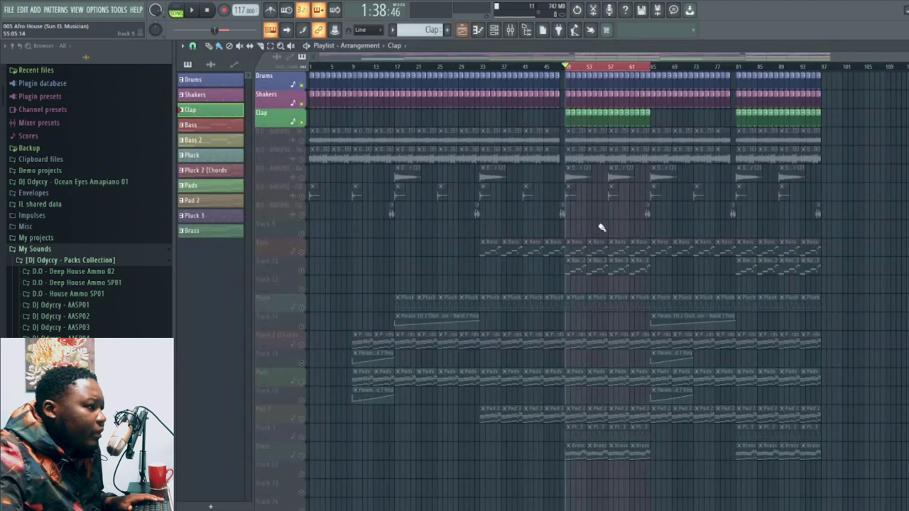
pyautogui.click(302, 140)
pyautogui.click(302, 159)
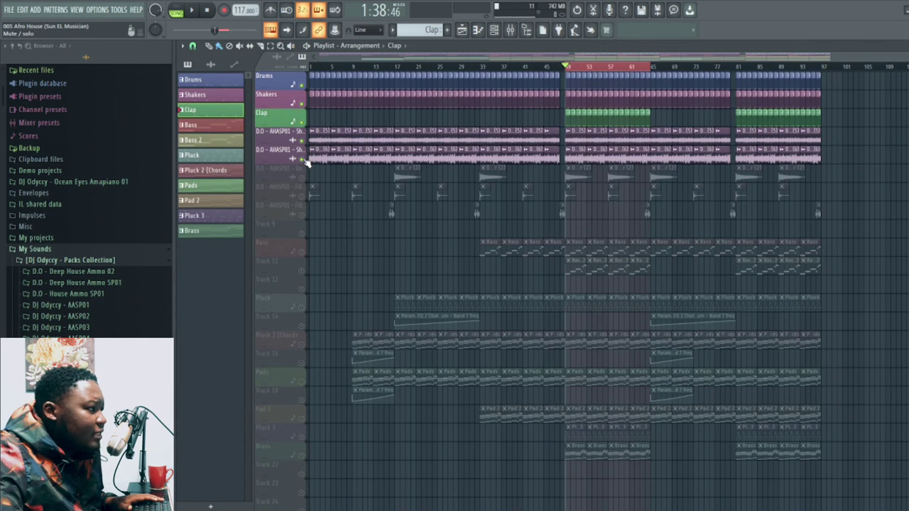
# Step: View the sampler settings of the Shaker Loop (5) clip and audition the beat with both shaker loops
pyautogui.doubleClick(570, 136)
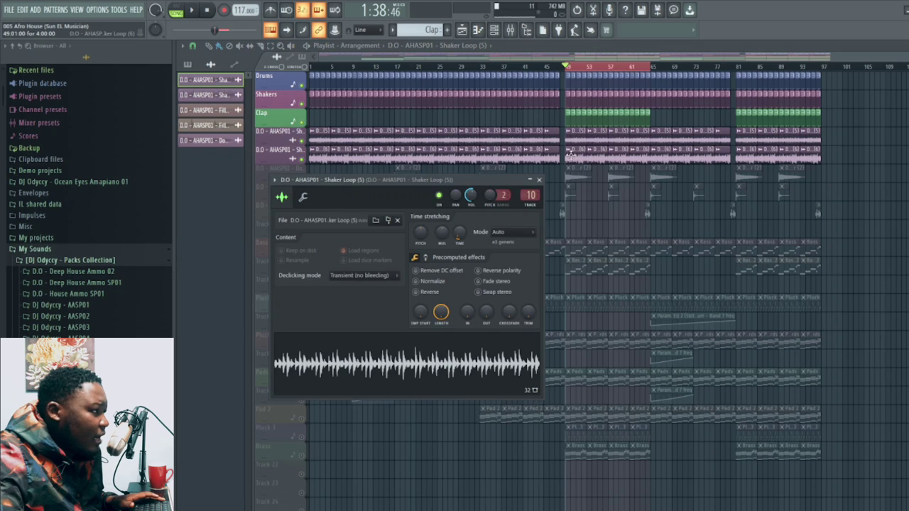
pyautogui.click(539, 180)
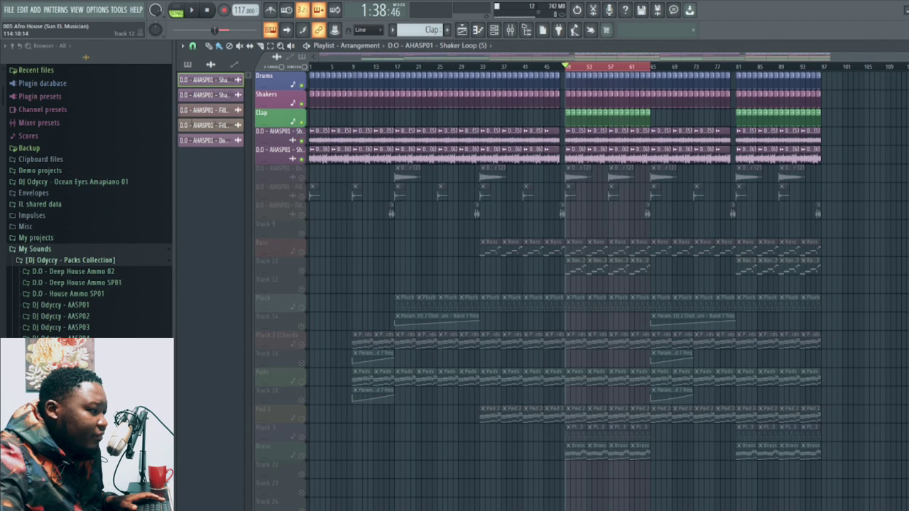
pyautogui.press('space')
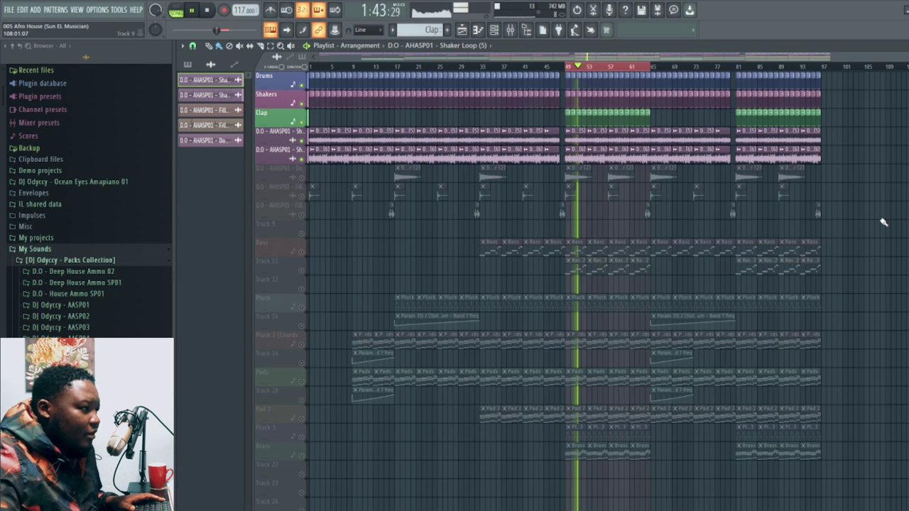
pyautogui.press('space')
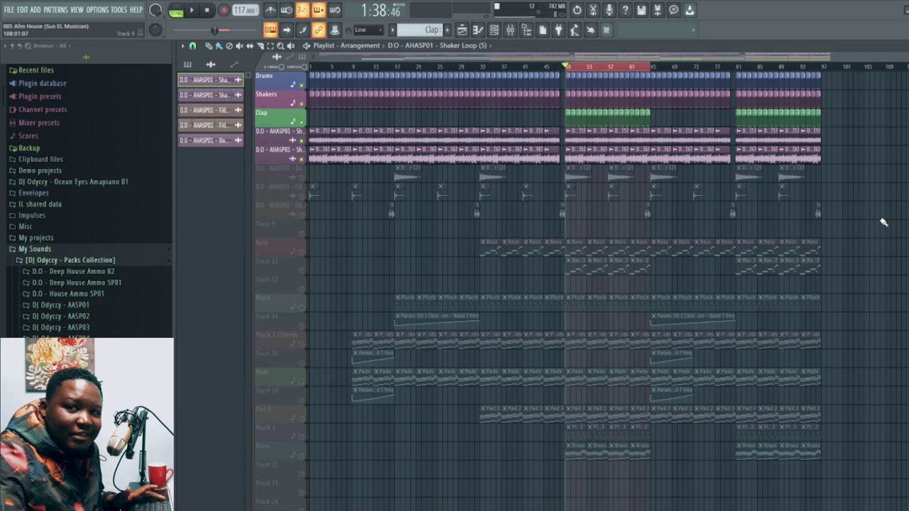
pyautogui.click(907, 46)
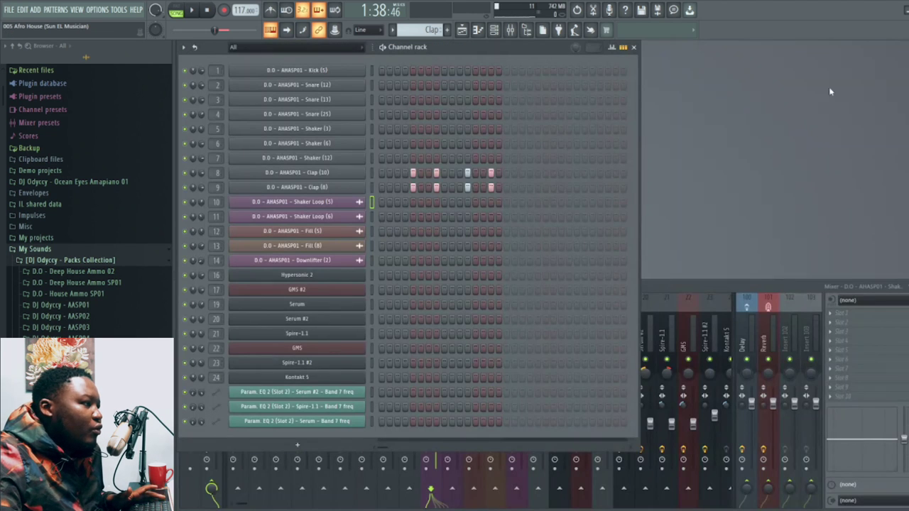
# Step: Unmute the Pluck 2 (Chords) track in the playlist and make its pattern the active one
pyautogui.click(462, 30)
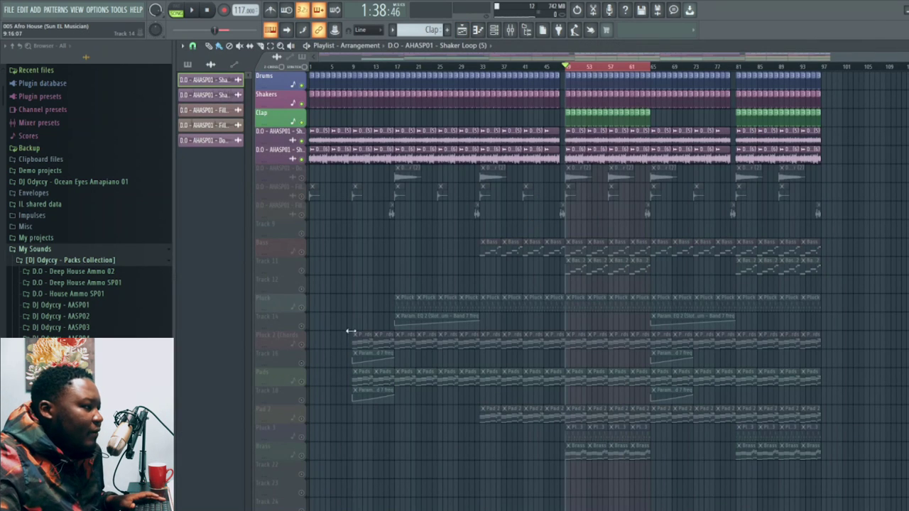
pyautogui.click(301, 345)
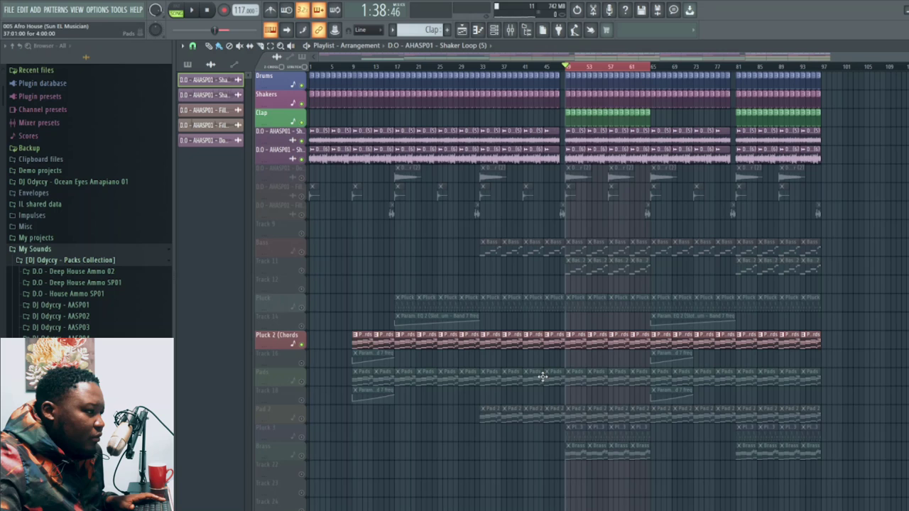
pyautogui.click(576, 341)
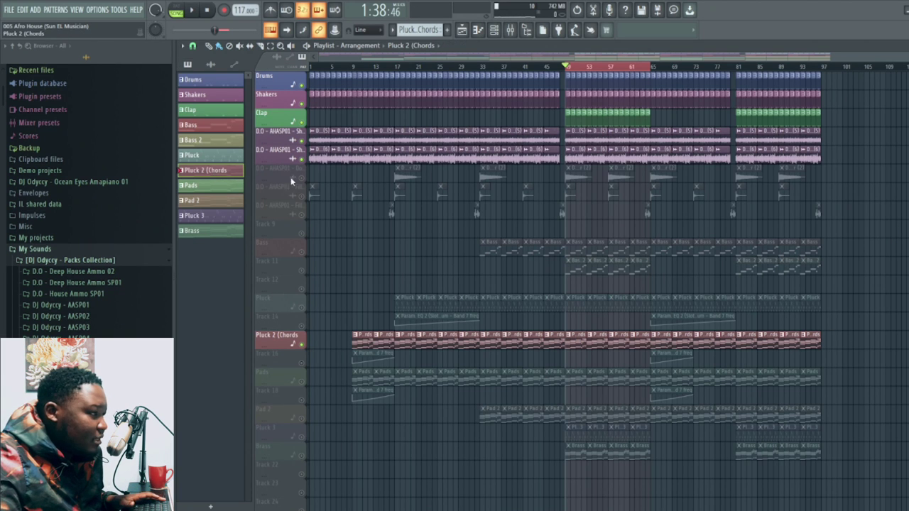
# Step: Examine the Serum #2 chord notes in the piano roll during playback, and view the synth's preset
pyautogui.press('F5')
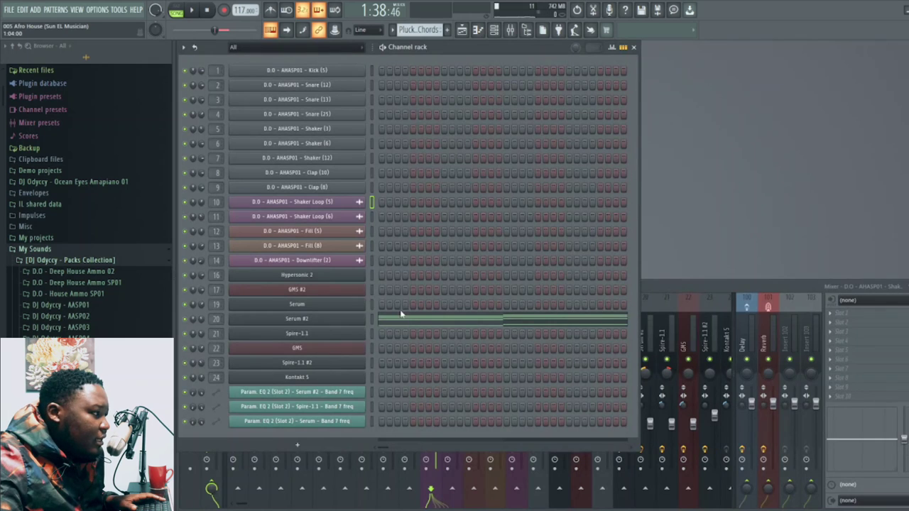
pyautogui.click(375, 318)
pyautogui.press('space')
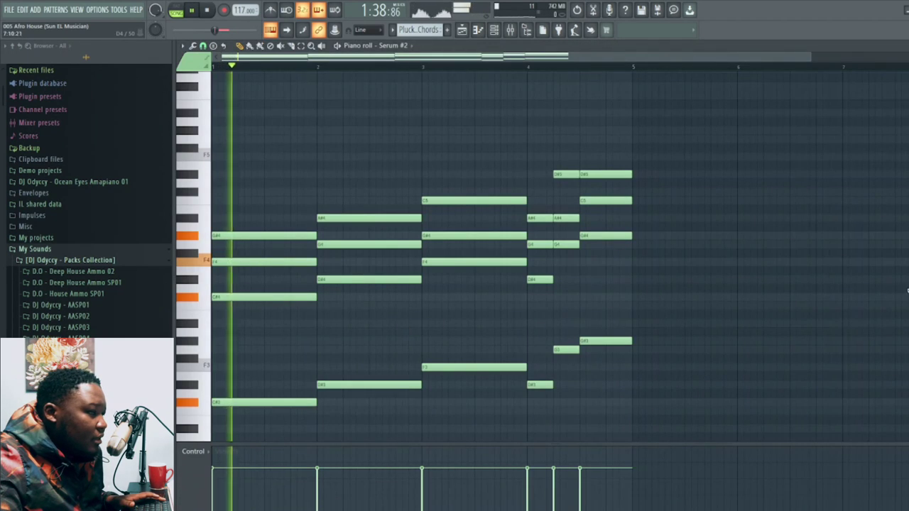
pyautogui.scroll(-4, 853, 291)
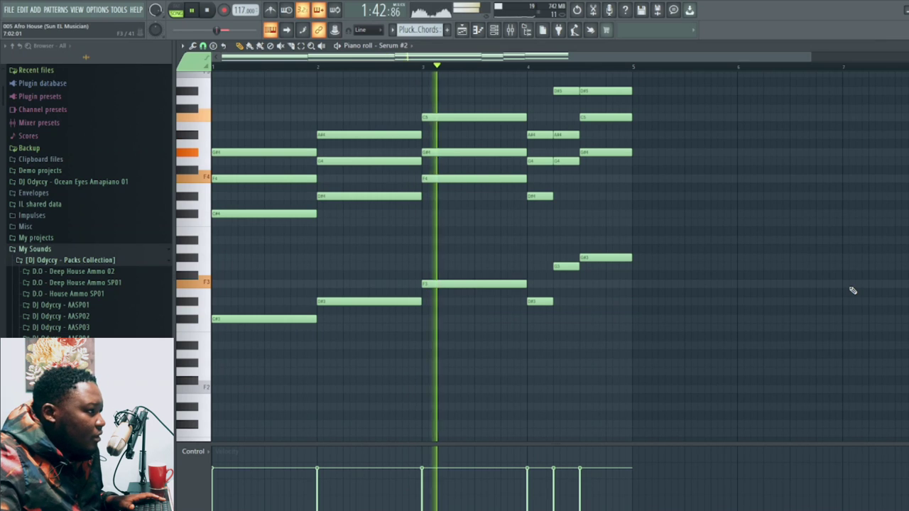
pyautogui.scroll(-2, 817, 64)
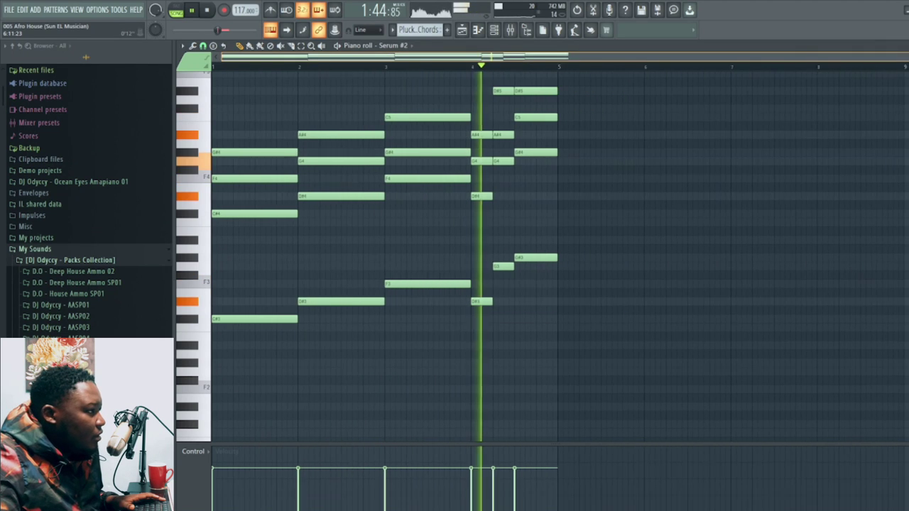
pyautogui.moveTo(222, 59)
pyautogui.mouseDown()
pyautogui.moveTo(319, 52)
pyautogui.moveTo(213, 58)
pyautogui.mouseUp()
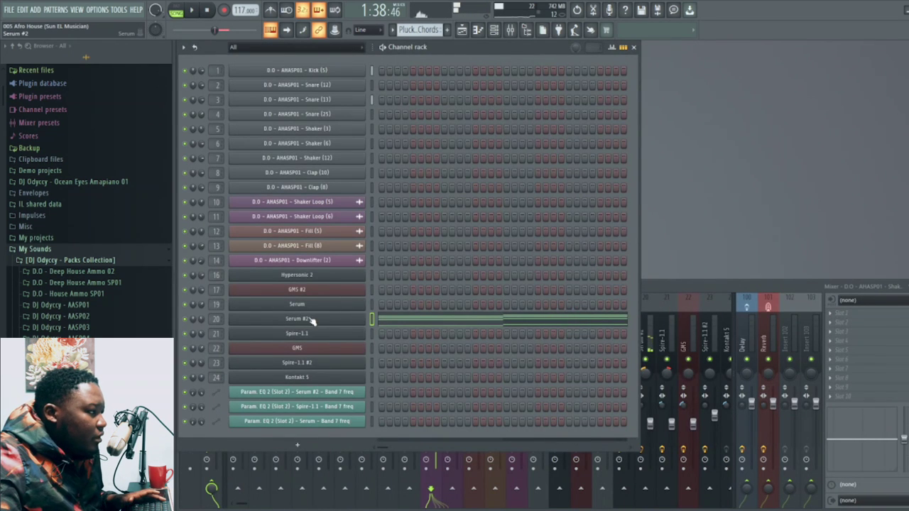
pyautogui.click(312, 323)
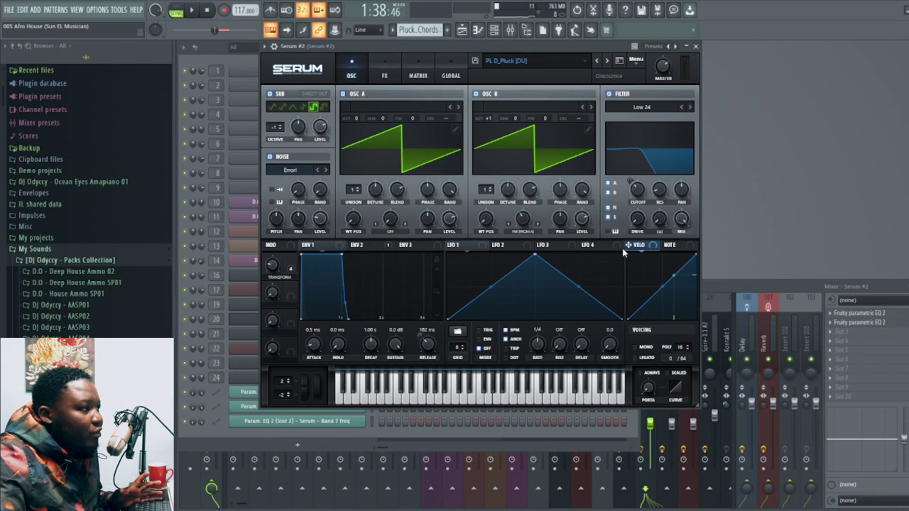
pyautogui.click(693, 46)
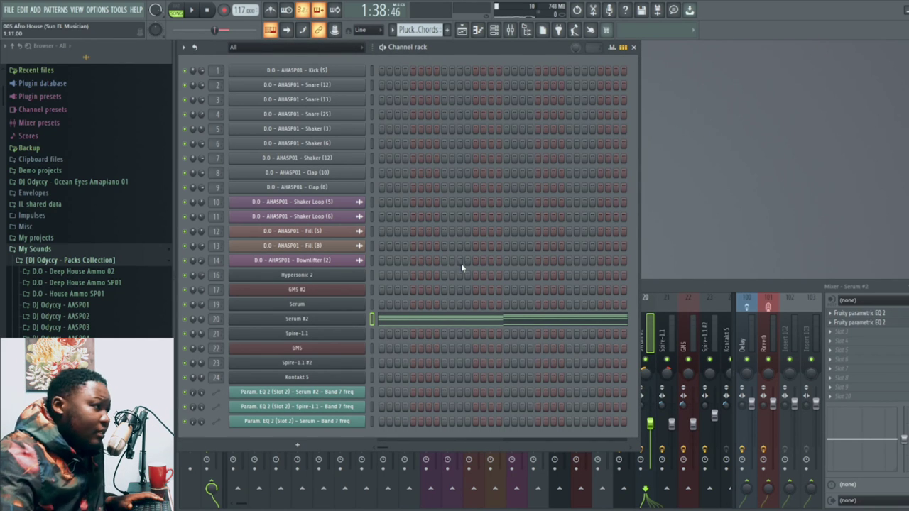
# Step: Unmute the Pads track in the playlist and make its pattern the active one
pyautogui.click(461, 30)
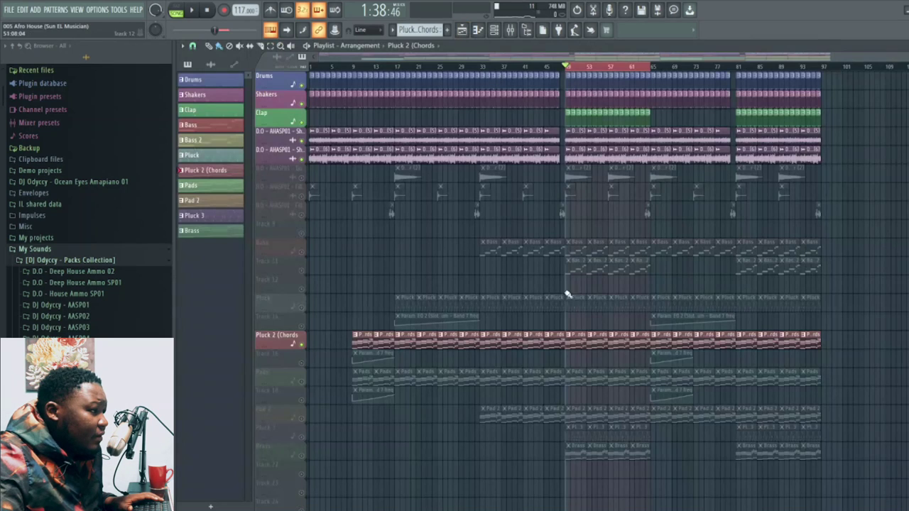
pyautogui.click(301, 381)
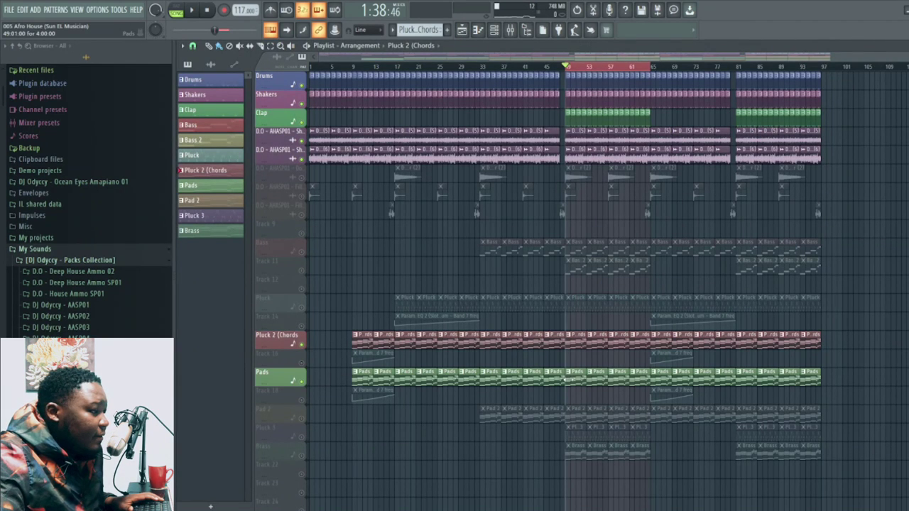
pyautogui.click(578, 380)
# Step: Examine the Spire-1.1 pad notes in the piano roll during playback, and view the instrument's plugin window
pyautogui.press('space')
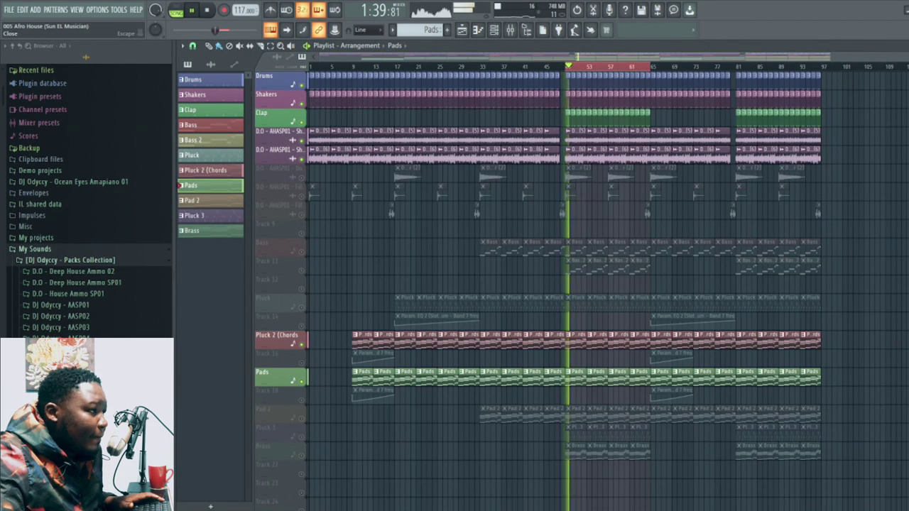
pyautogui.click(906, 45)
pyautogui.click(372, 334)
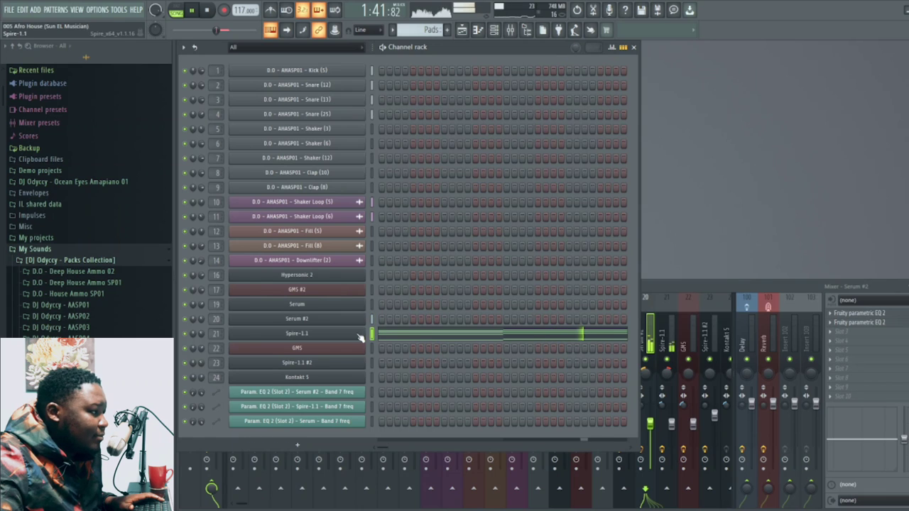
pyautogui.click(414, 334)
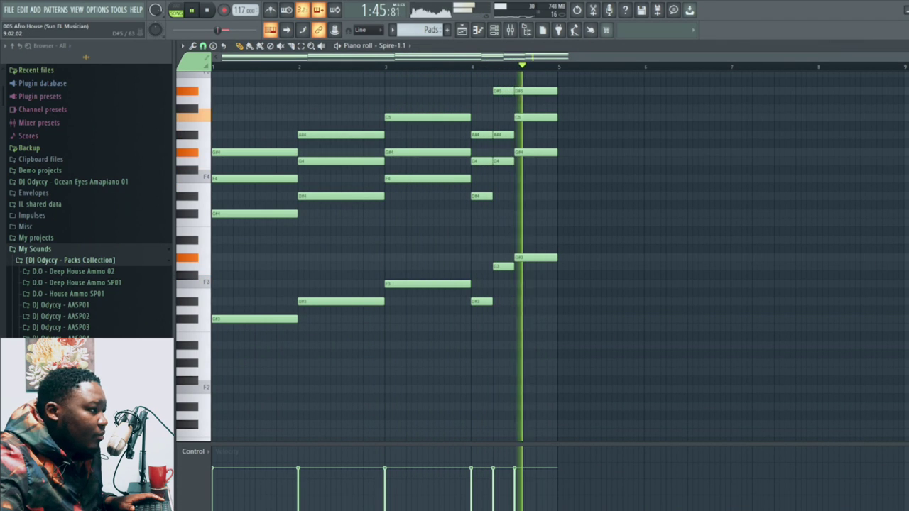
pyautogui.click(907, 46)
pyautogui.press('space')
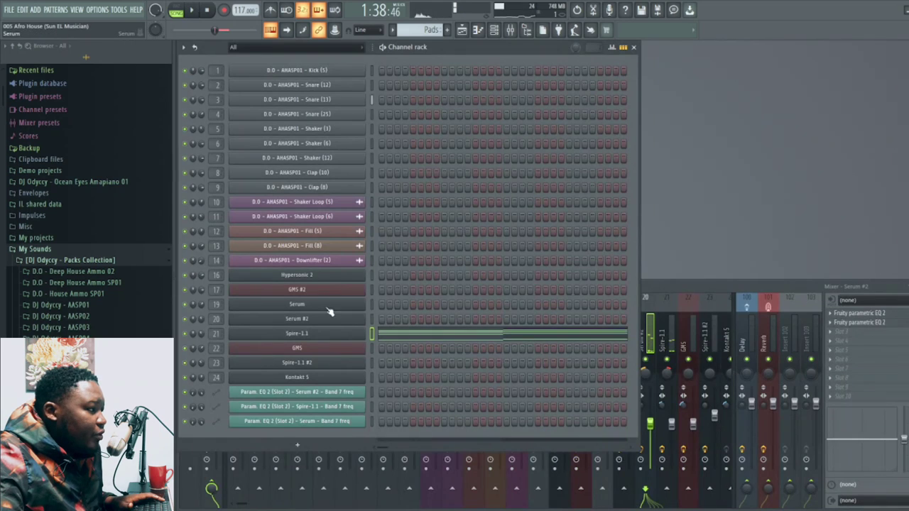
pyautogui.click(341, 333)
pyautogui.moveTo(617, 189); pyautogui.dragTo(625, 137)
pyautogui.click(772, 134)
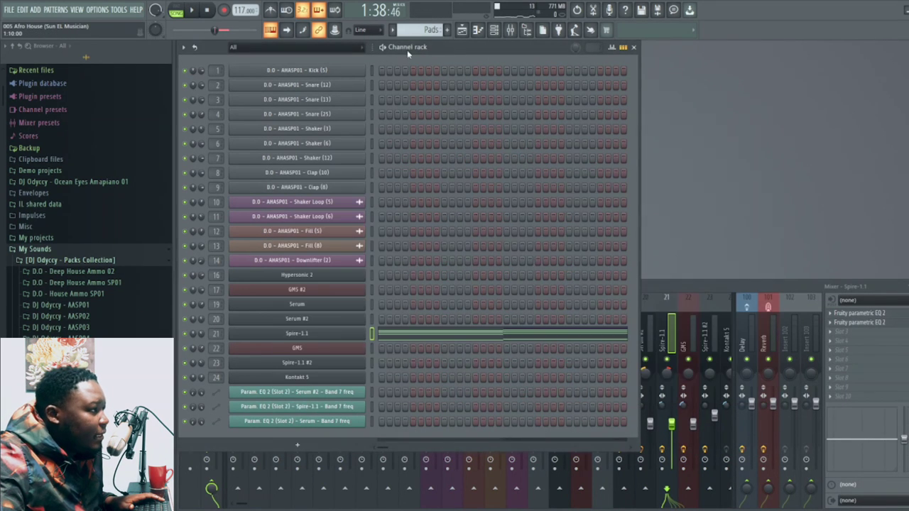
# Step: Inspect the Serum #2 track in the mixer and view its first Fruity parametric EQ 2 curve
pyautogui.click(461, 30)
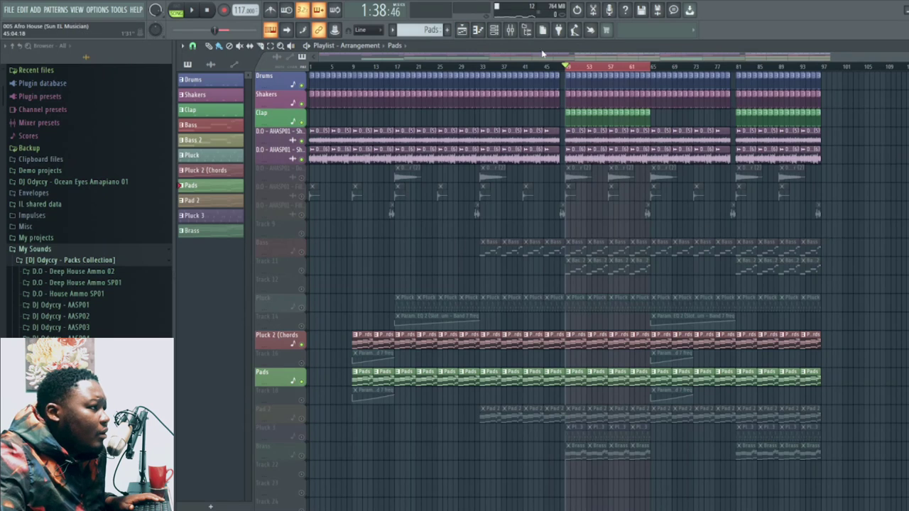
pyautogui.click(511, 29)
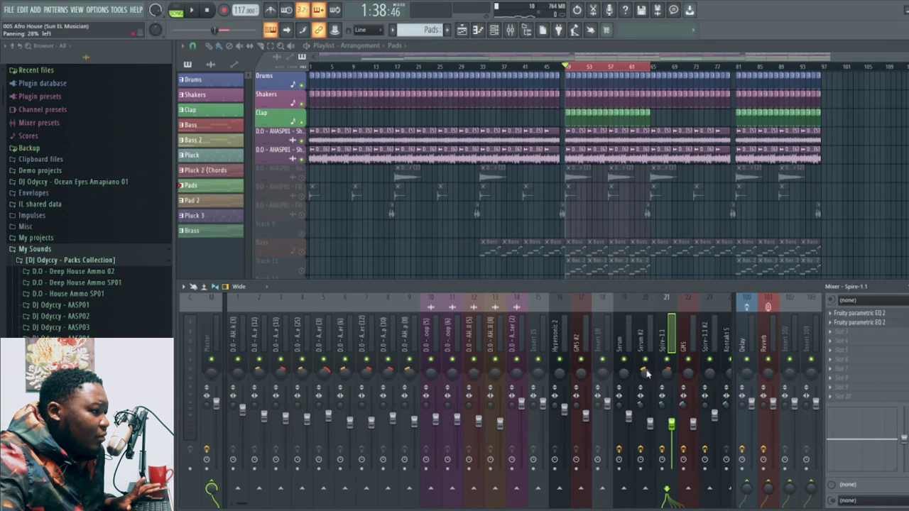
pyautogui.click(651, 344)
pyautogui.click(664, 345)
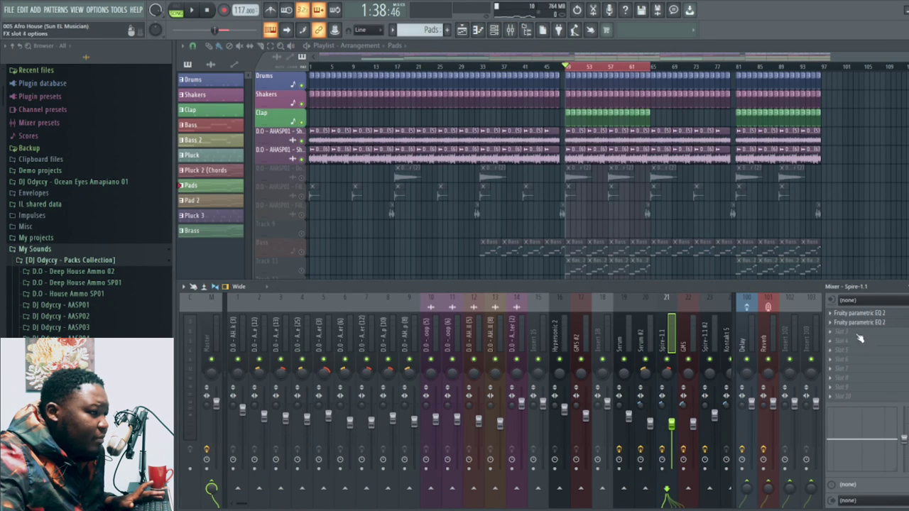
pyautogui.click(651, 341)
pyautogui.click(668, 341)
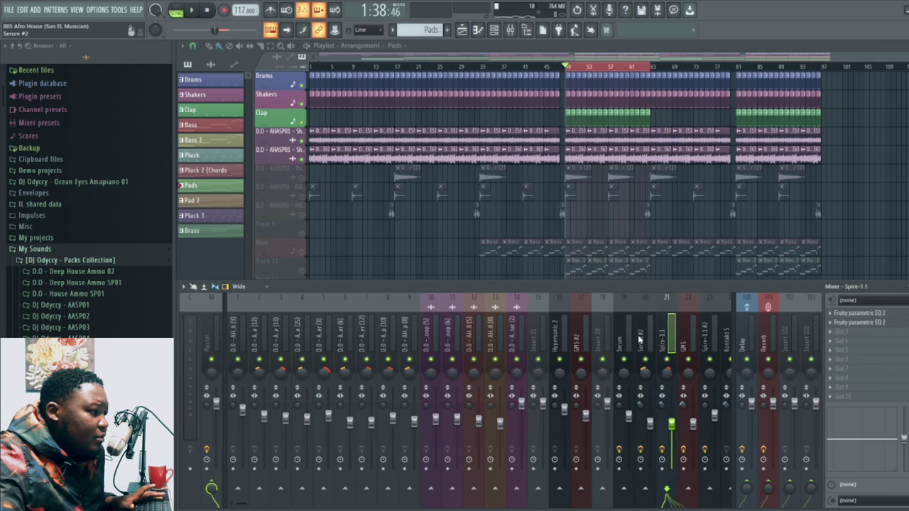
pyautogui.click(638, 341)
pyautogui.click(875, 313)
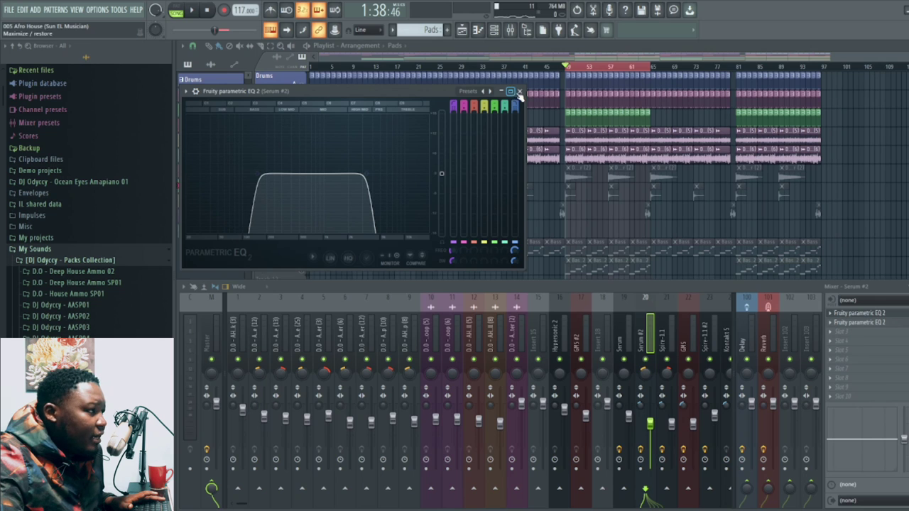
pyautogui.click(519, 92)
# Step: Select the Spire-1.1 mixer track and view the curve of its second Fruity parametric EQ 2
pyautogui.click(667, 348)
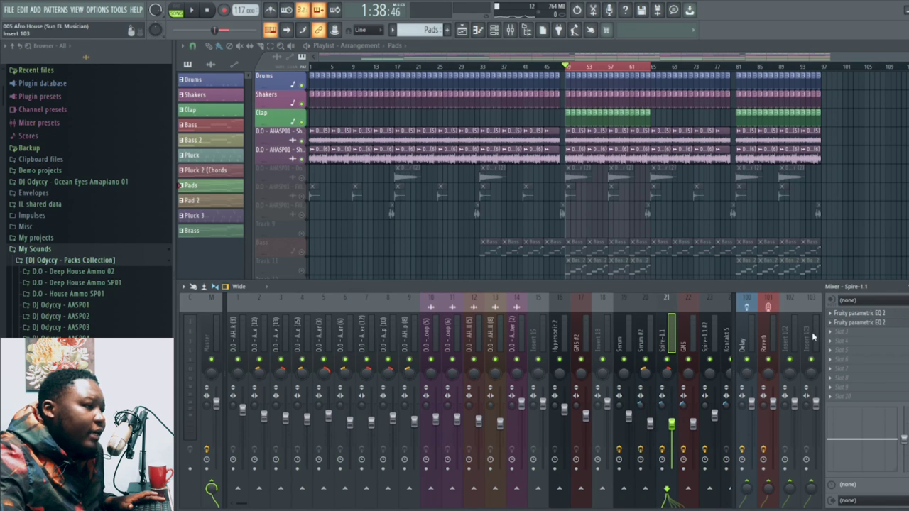
pyautogui.click(848, 323)
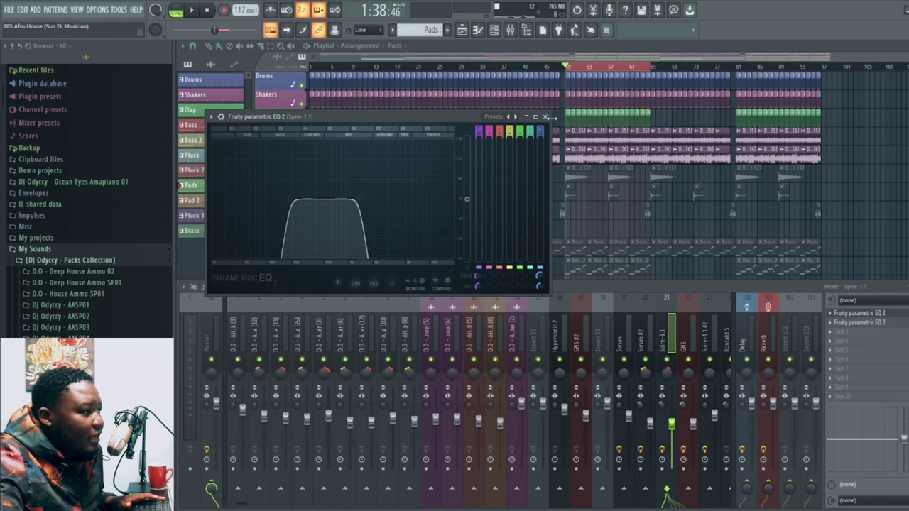
pyautogui.click(546, 117)
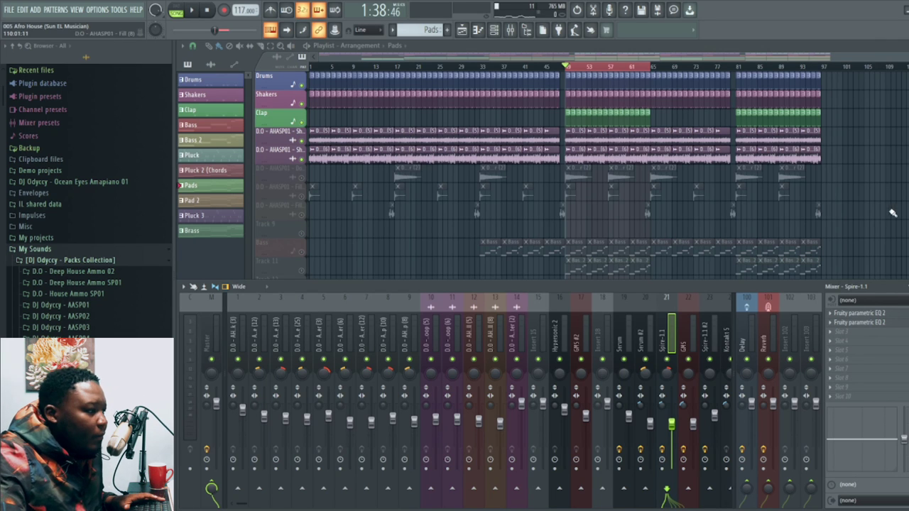
# Step: Unmute the Pluck track in the playlist and make its pattern the active one
pyautogui.press('F9')
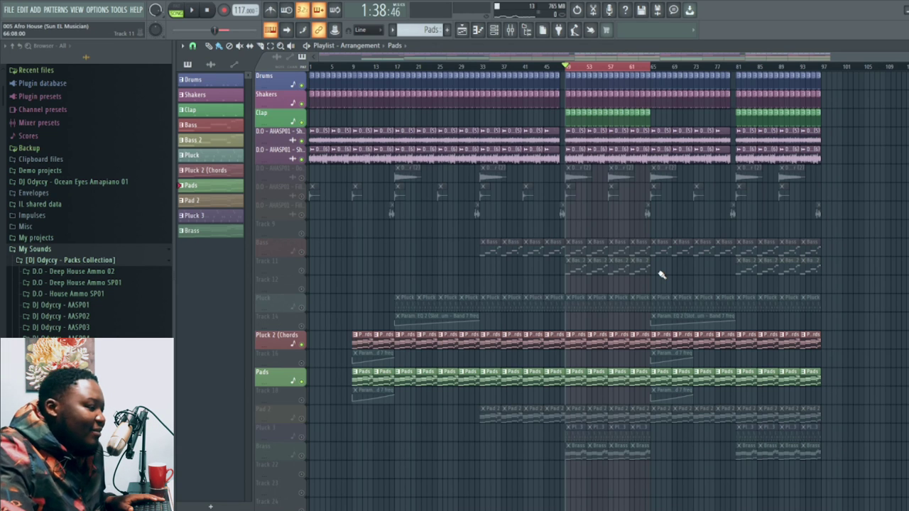
pyautogui.click(302, 306)
pyautogui.click(577, 306)
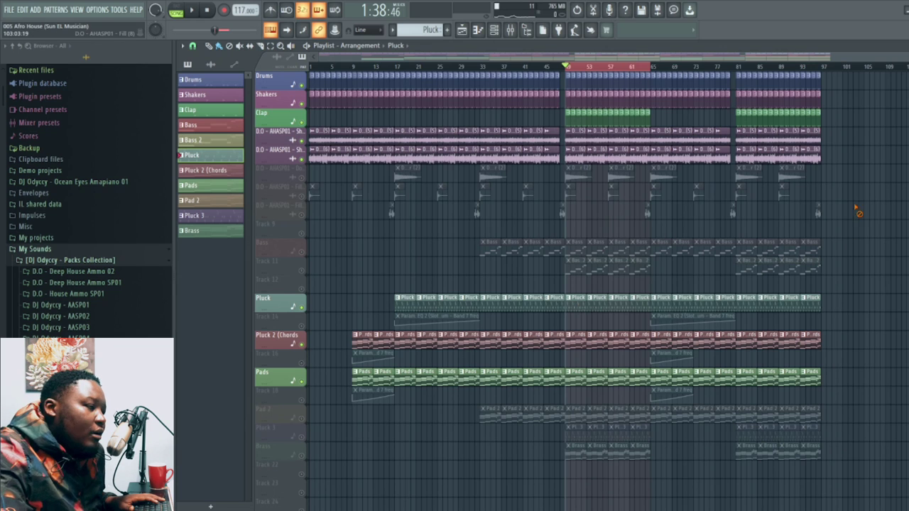
# Step: Examine the Serum pluck notes in the piano roll during playback, and view the synth's preset
pyautogui.click(908, 46)
pyautogui.press('space')
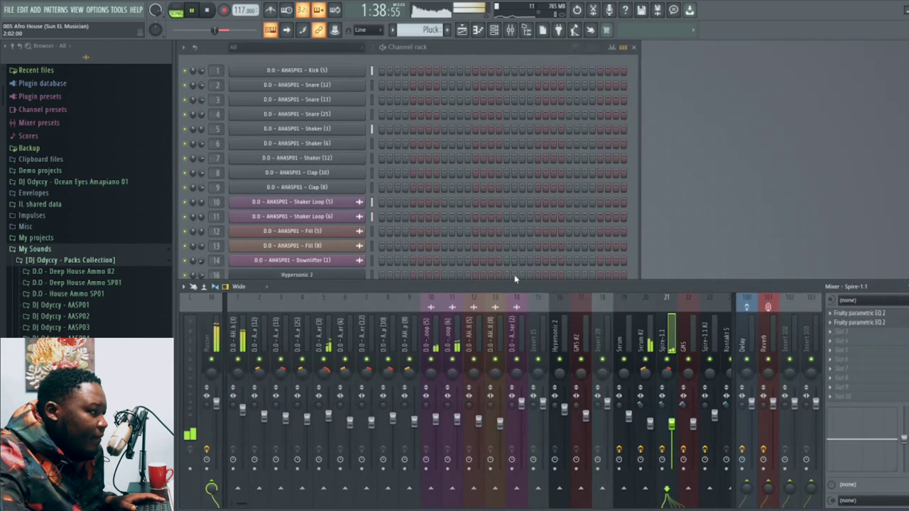
pyautogui.click(636, 259)
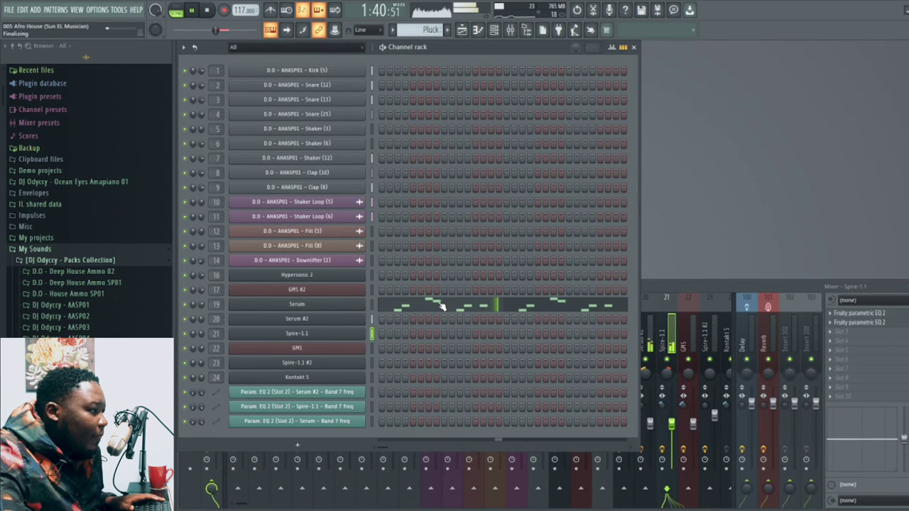
pyautogui.click(458, 310)
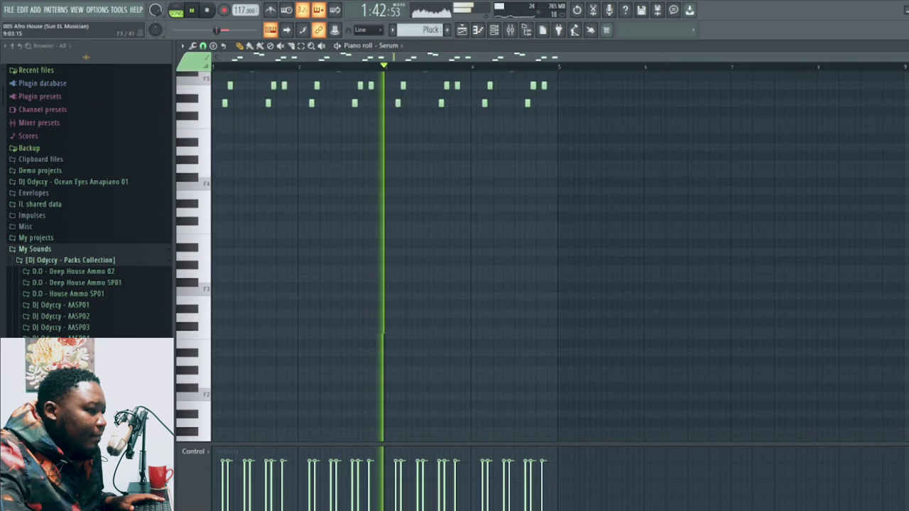
pyautogui.scroll(3, 737, 292)
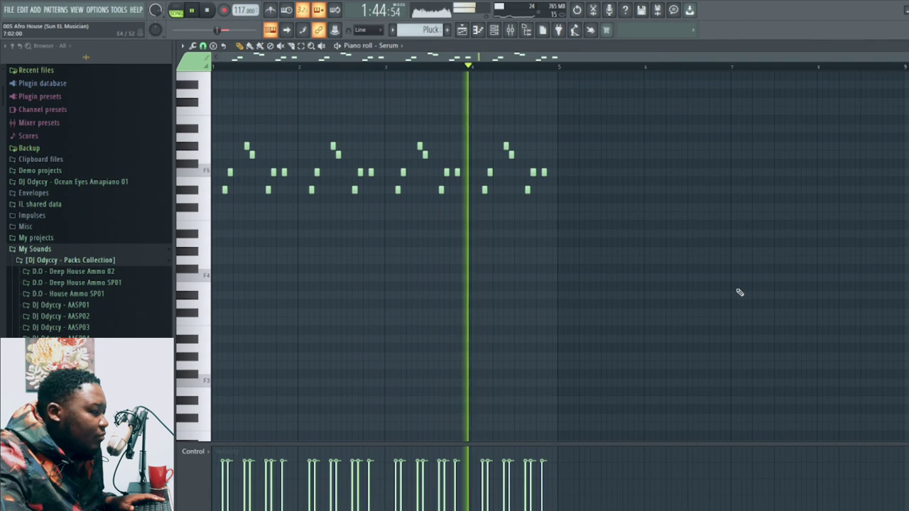
pyautogui.click(907, 46)
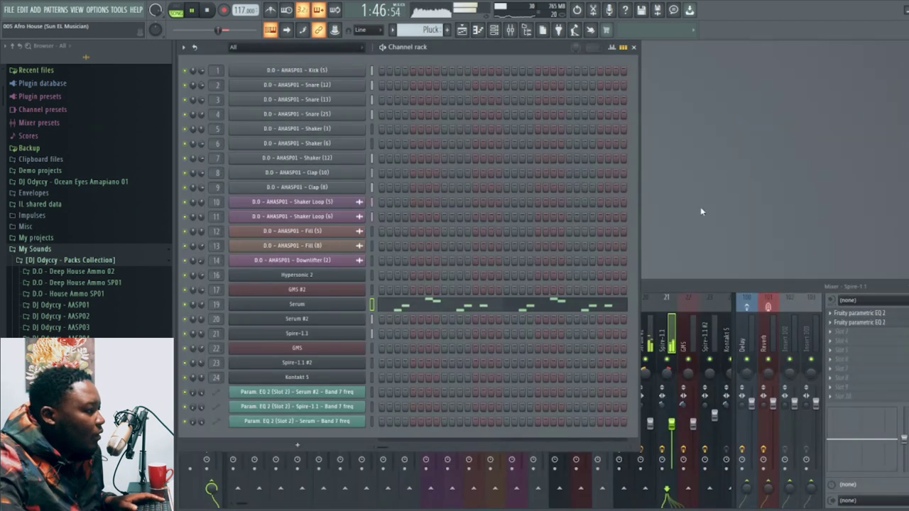
pyautogui.press('space')
pyautogui.click(313, 306)
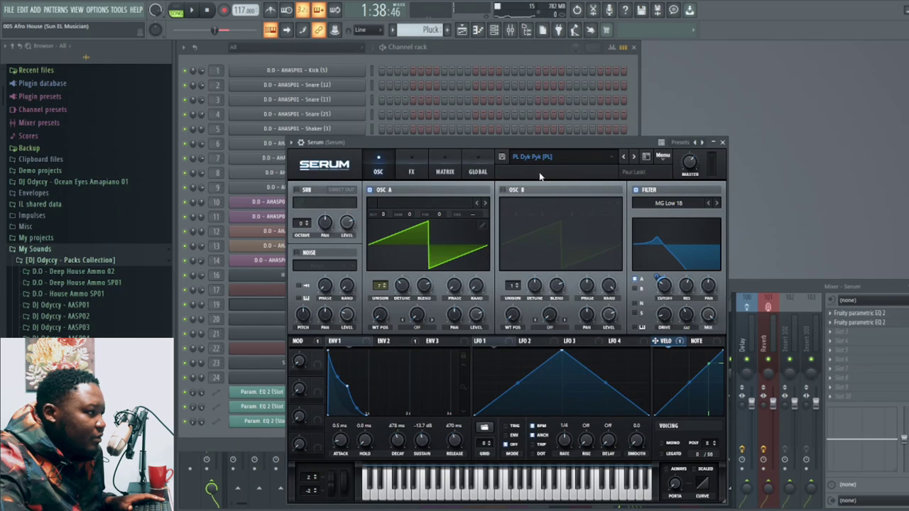
pyautogui.click(722, 142)
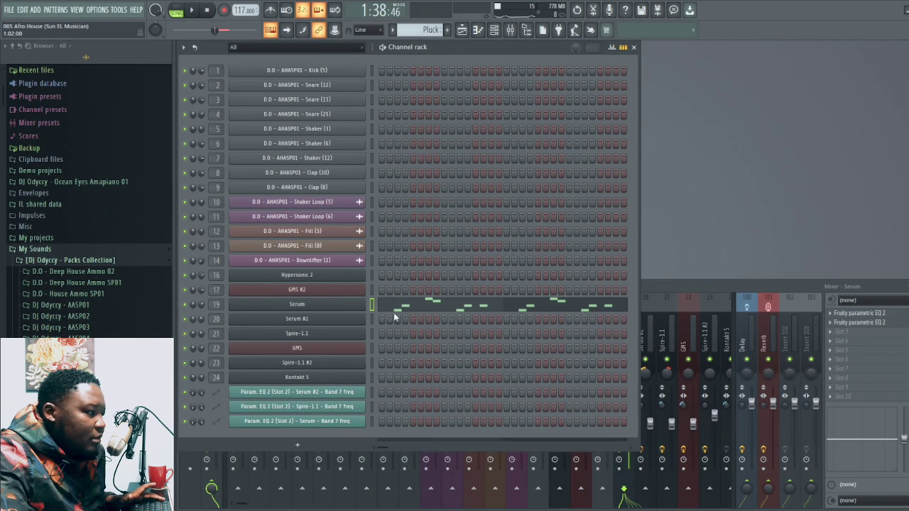
# Step: View the Fruity parametric EQ 2 curves on the Serum mixer track
pyautogui.click(641, 282)
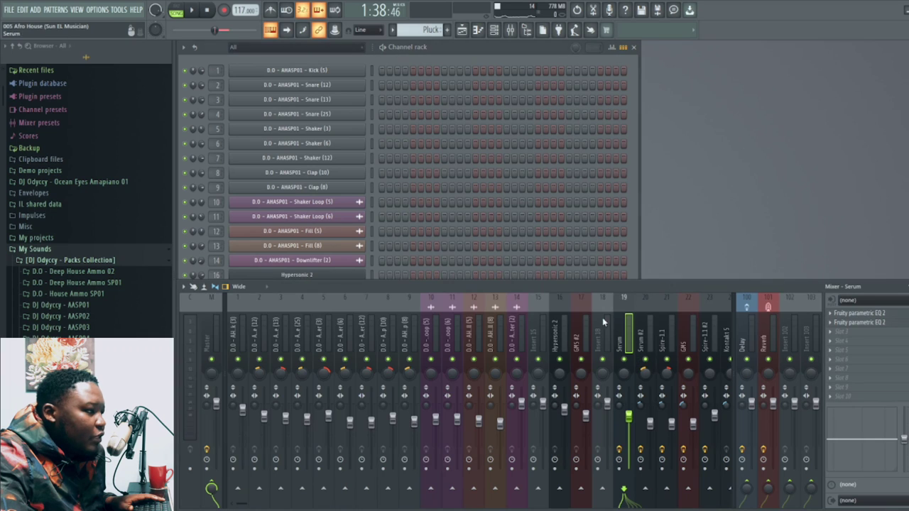
pyautogui.click(880, 322)
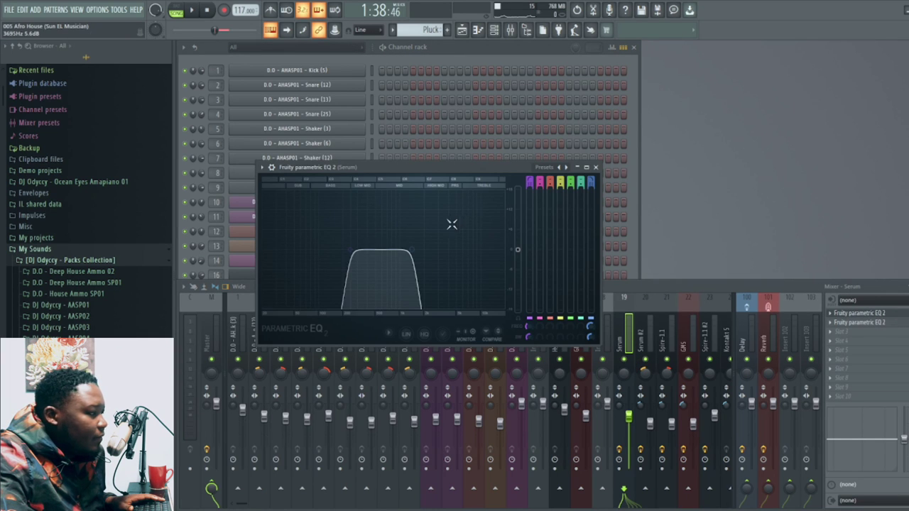
pyautogui.click(596, 167)
pyautogui.click(863, 322)
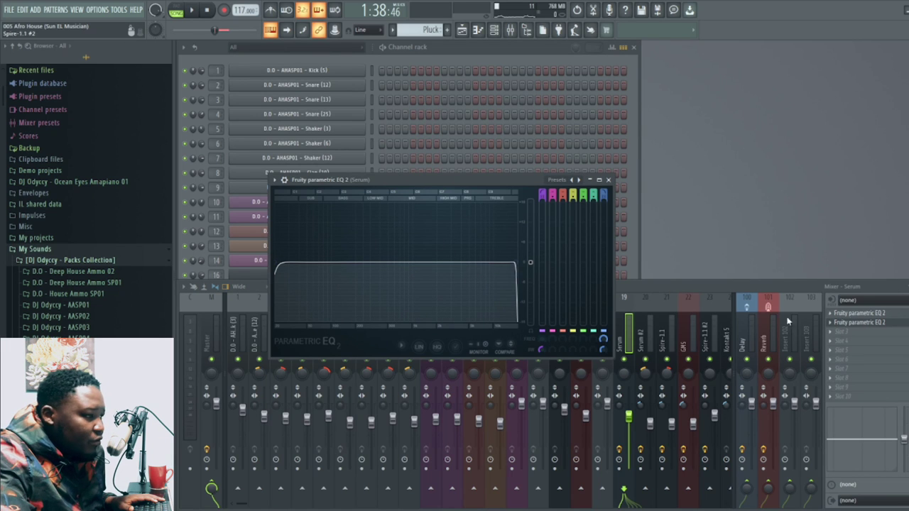
pyautogui.click(609, 180)
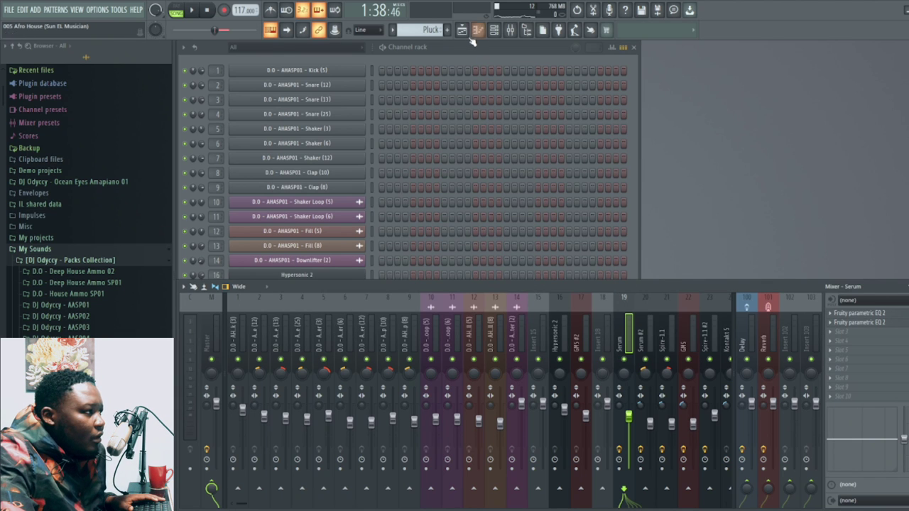
# Step: Show the automation options of the band 7 frequency control in the Serum track's second Fruity parametric EQ 2
pyautogui.click(860, 324)
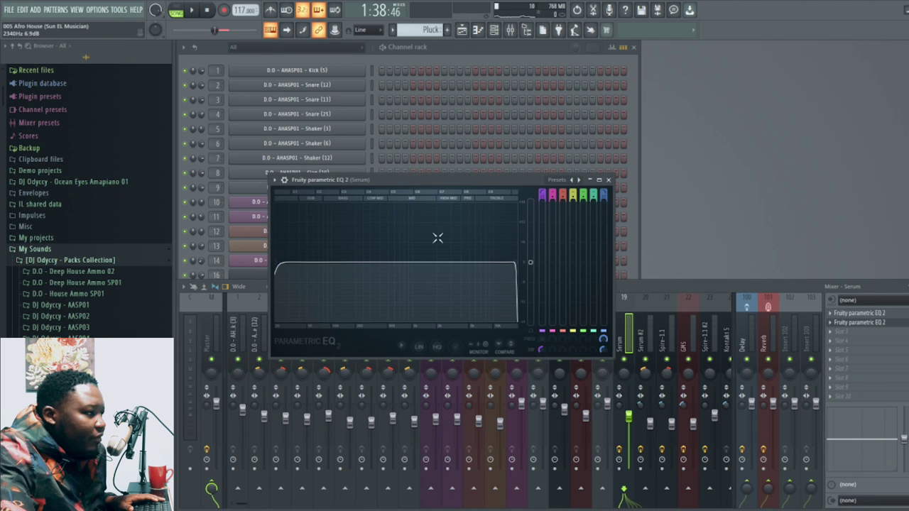
pyautogui.rightClick(603, 340)
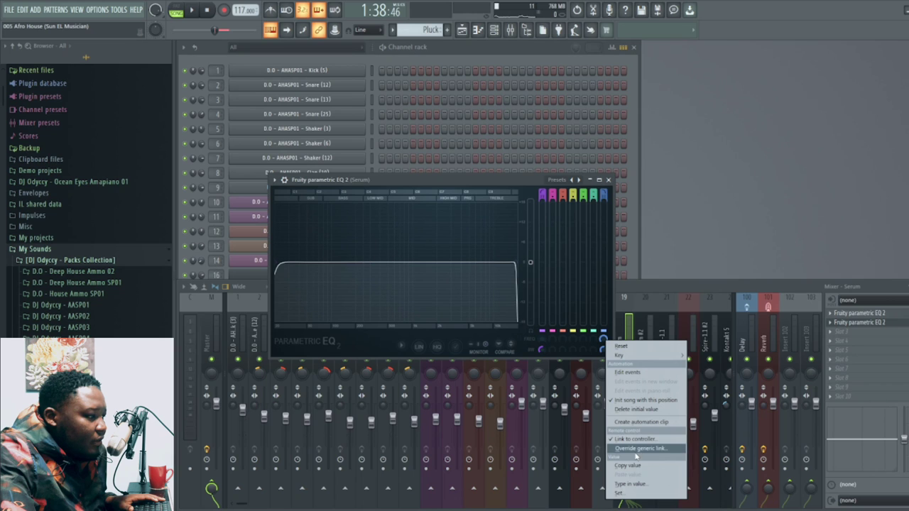
pyautogui.click(495, 180)
pyautogui.moveTo(604, 340); pyautogui.dragTo(594, 165)
pyautogui.click(609, 180)
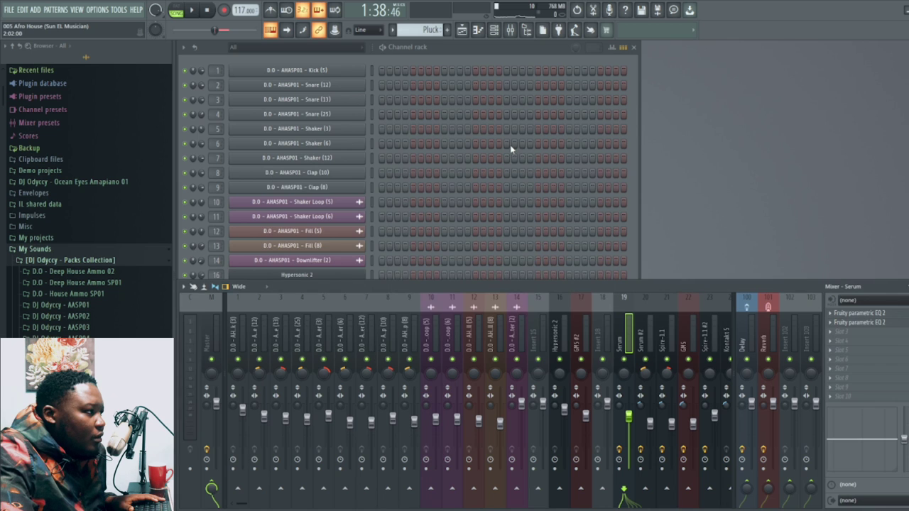
# Step: Unmute Track 14 with the Pluck's EQ automation clips and place the playhead at bar 17, where the first clip starts
pyautogui.click(461, 28)
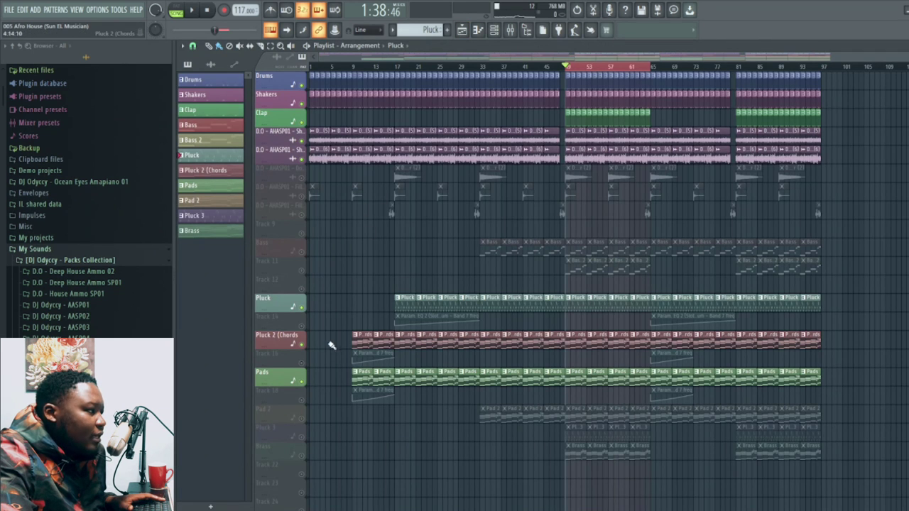
pyautogui.click(301, 325)
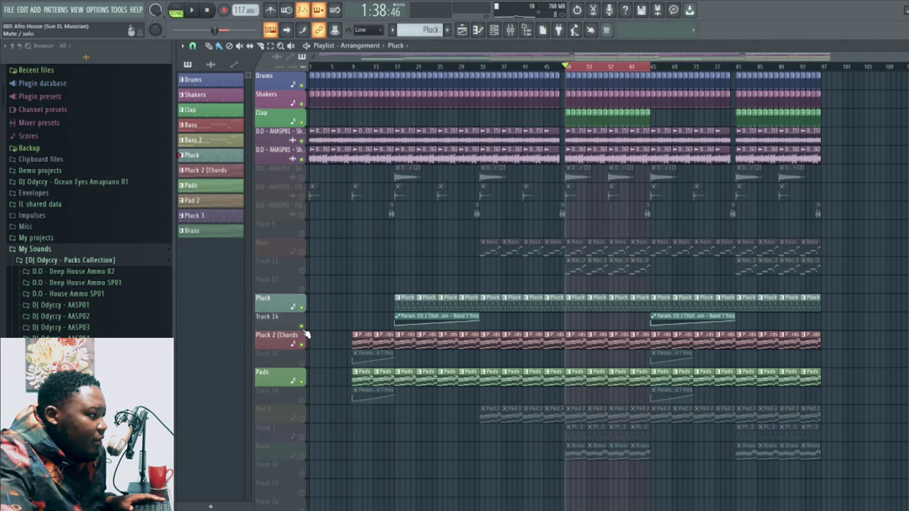
pyautogui.click(399, 67)
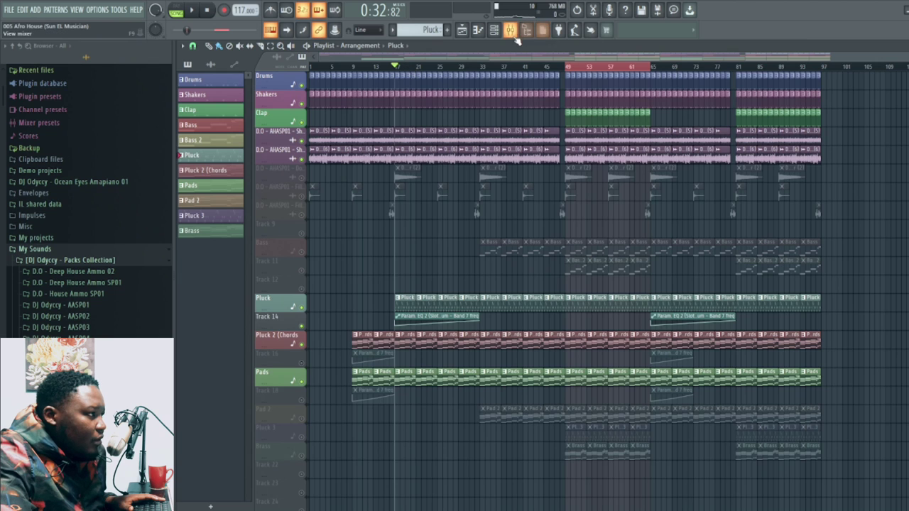
# Step: Watch the automated filter sweep in the Serum track's second Fruity parametric EQ 2 during playback from bar 17
pyautogui.click(527, 30)
pyautogui.click(857, 323)
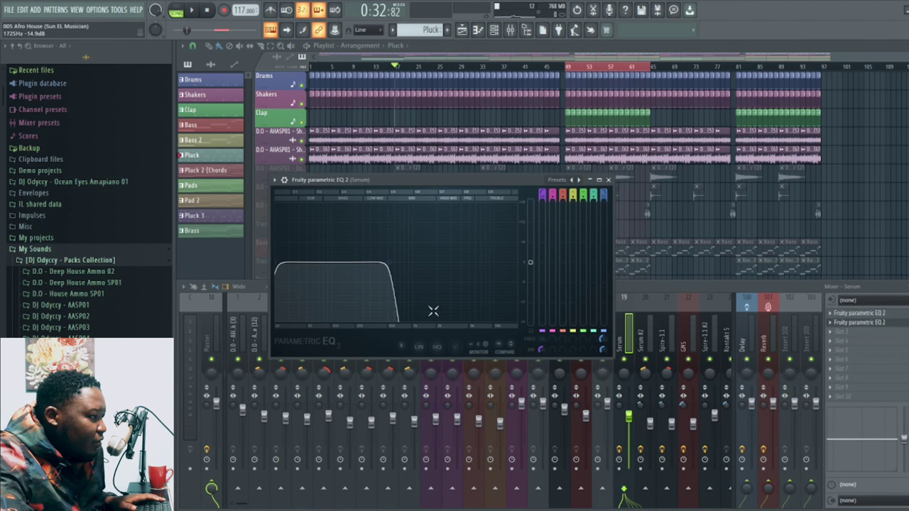
pyautogui.press('space')
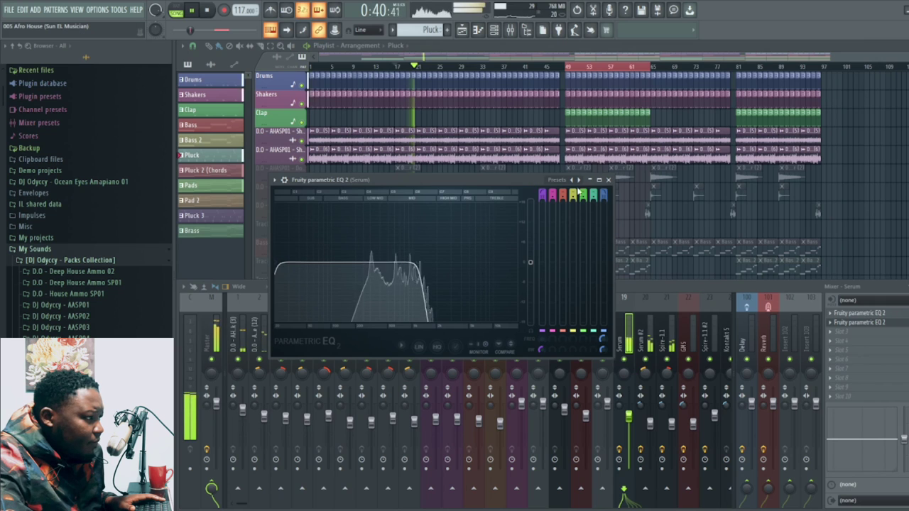
pyautogui.press('space')
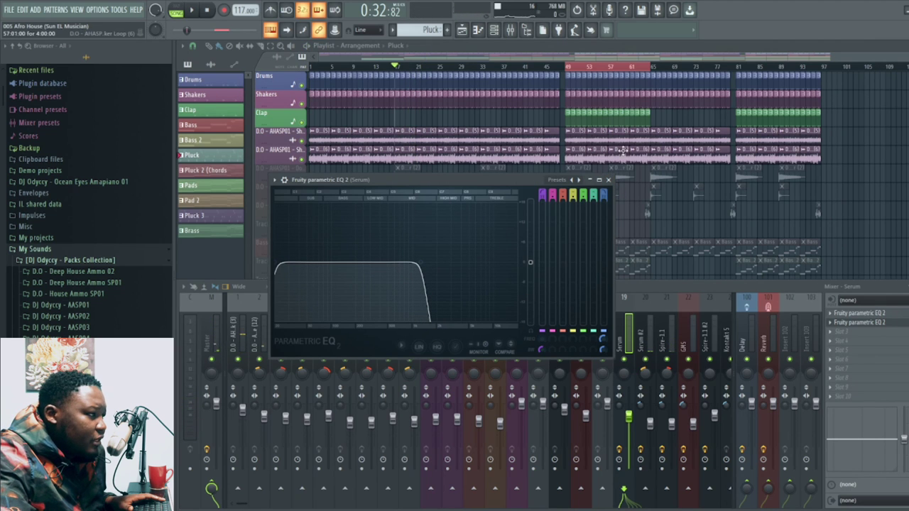
pyautogui.click(607, 180)
pyautogui.press('F9')
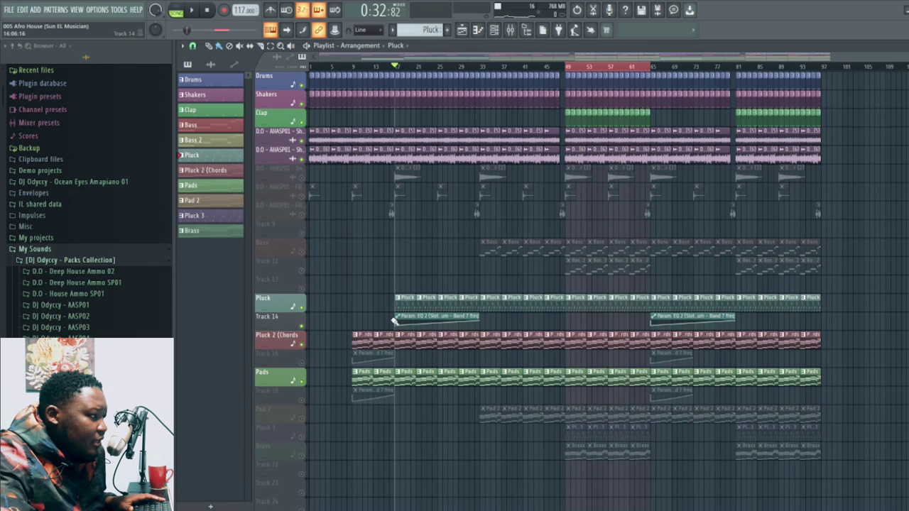
# Step: Unmute the Pad 2 track in the playlist, make its pattern the active one and start playback
pyautogui.moveTo(907, 65); pyautogui.dragTo(907, 51)
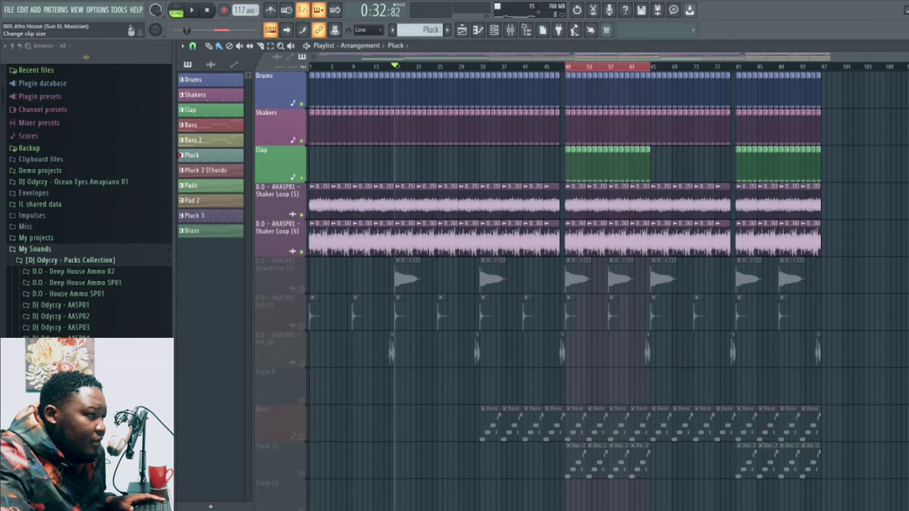
pyautogui.scroll(-5, 506, 299)
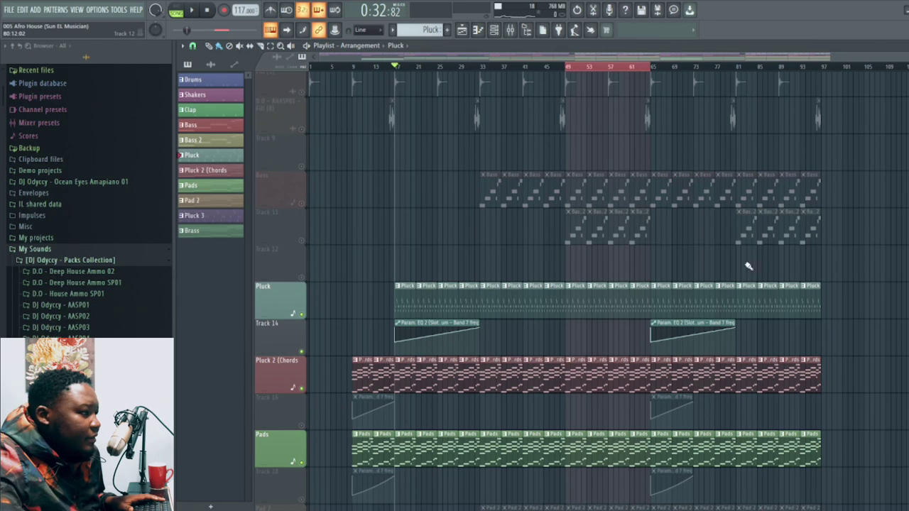
pyautogui.moveTo(908, 65); pyautogui.dragTo(907, 74)
pyautogui.click(303, 385)
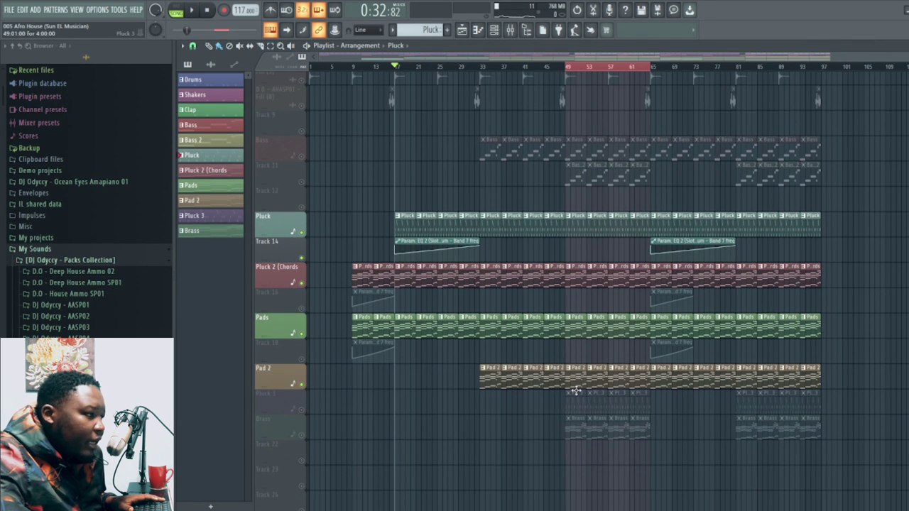
pyautogui.click(576, 381)
pyautogui.press('space')
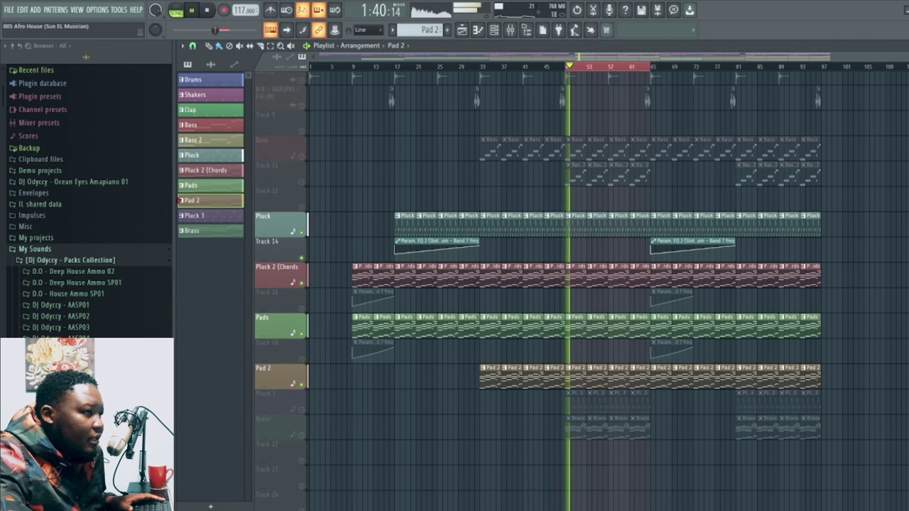
# Step: Play the Pad 2 pattern on its own in pattern mode and select its GMS channel in the channel rack
pyautogui.press('F5')
pyautogui.press('space')
pyautogui.press('F6')
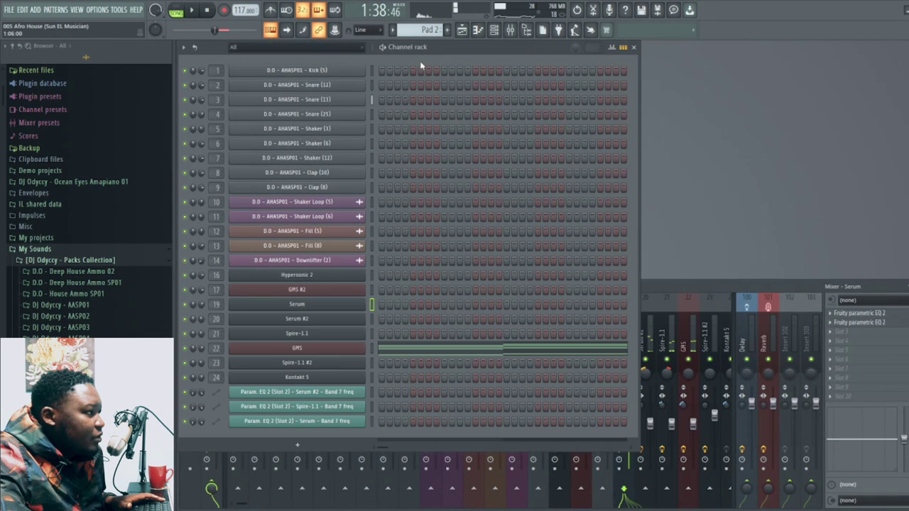
pyautogui.click(184, 10)
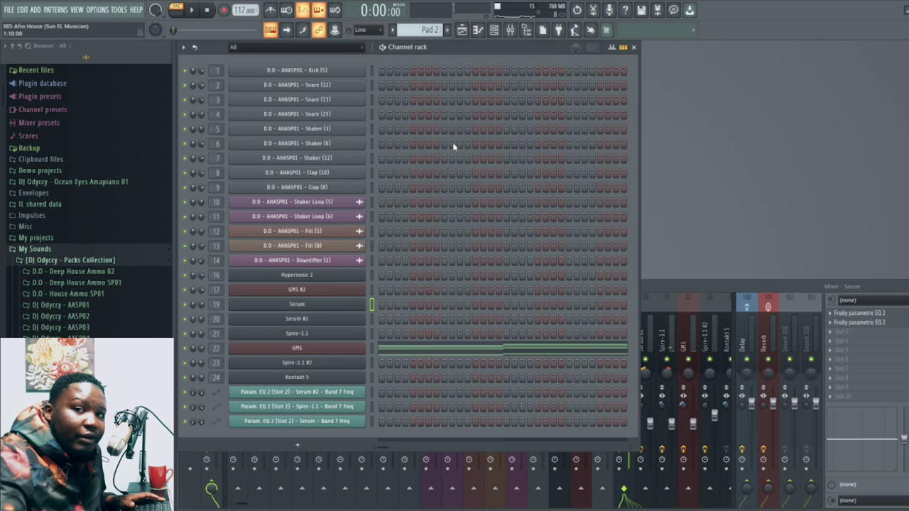
pyautogui.press('space')
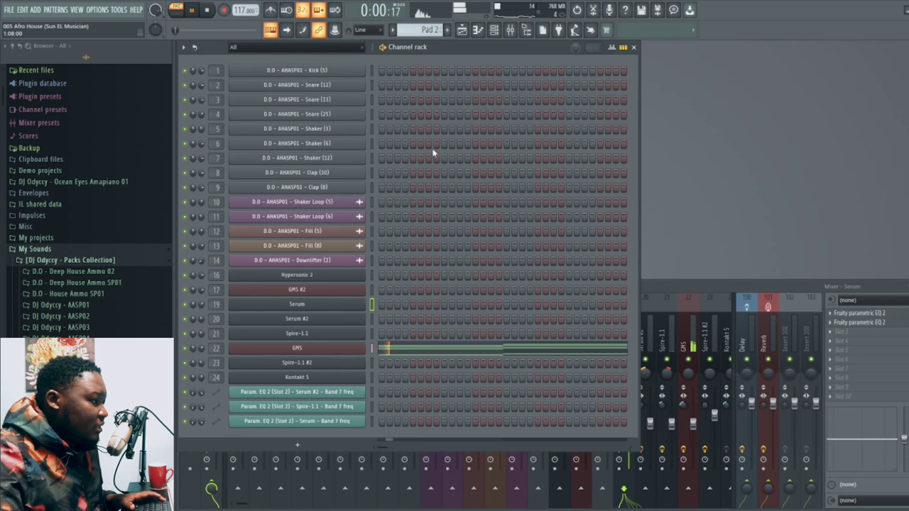
pyautogui.click(370, 348)
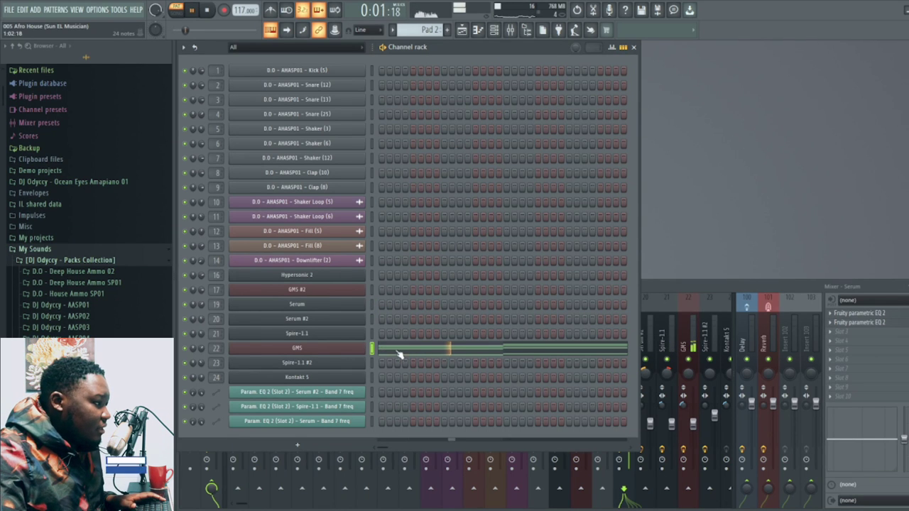
# Step: Examine the Fruity parametric EQ 2 on the GMS mixer track while the Pad 2 pattern plays
pyautogui.click(678, 286)
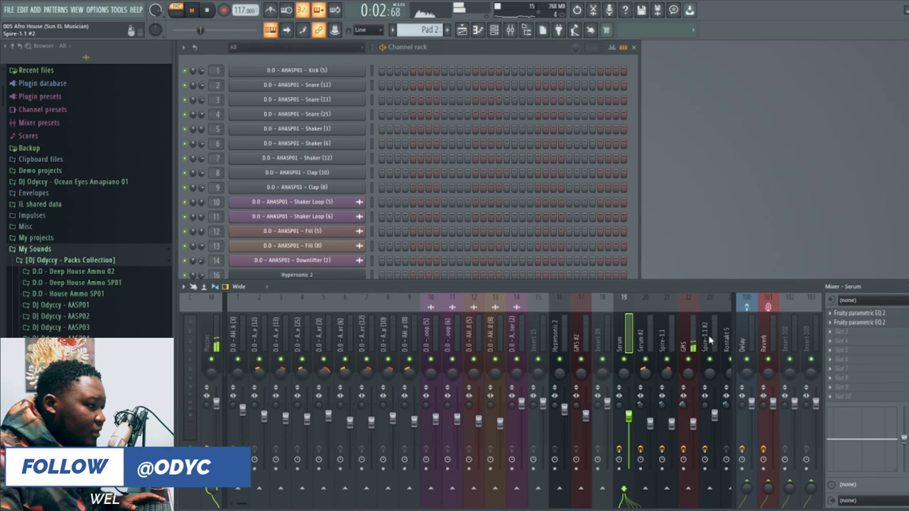
pyautogui.click(861, 313)
pyautogui.moveTo(465, 148); pyautogui.dragTo(686, 138)
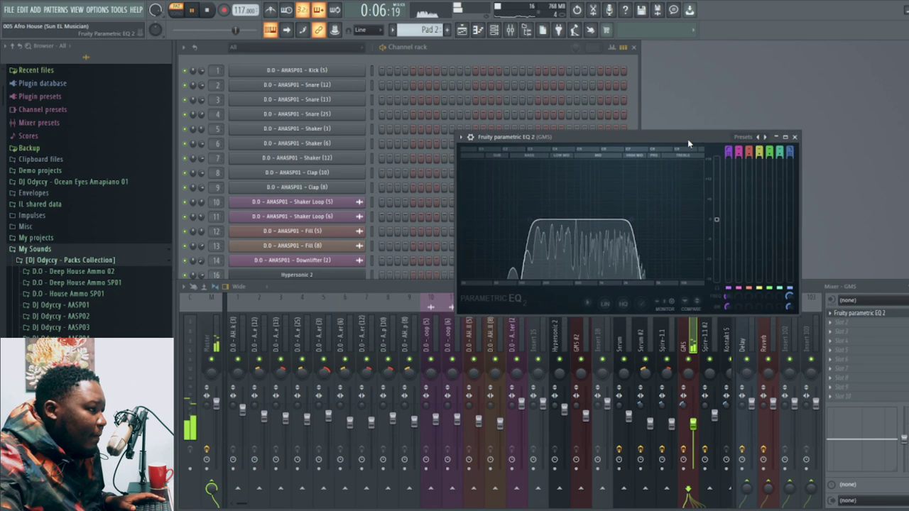
pyautogui.press('space')
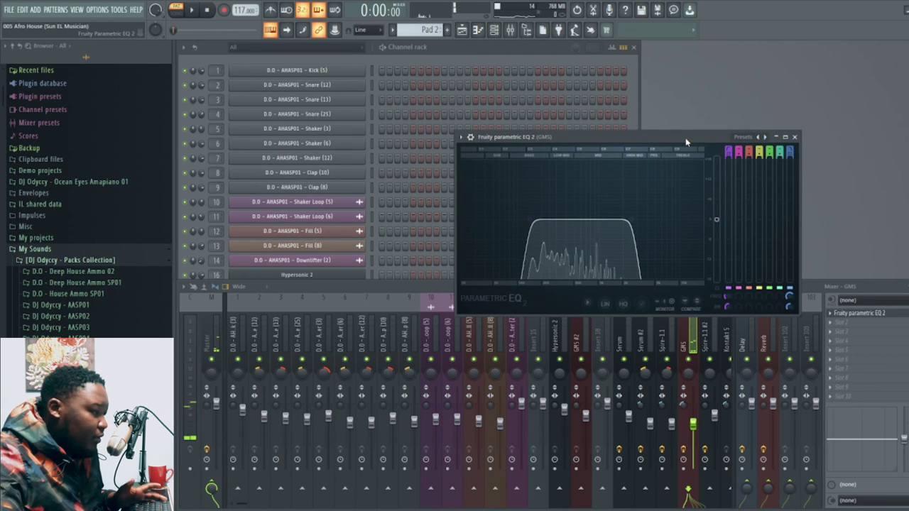
pyautogui.click(794, 138)
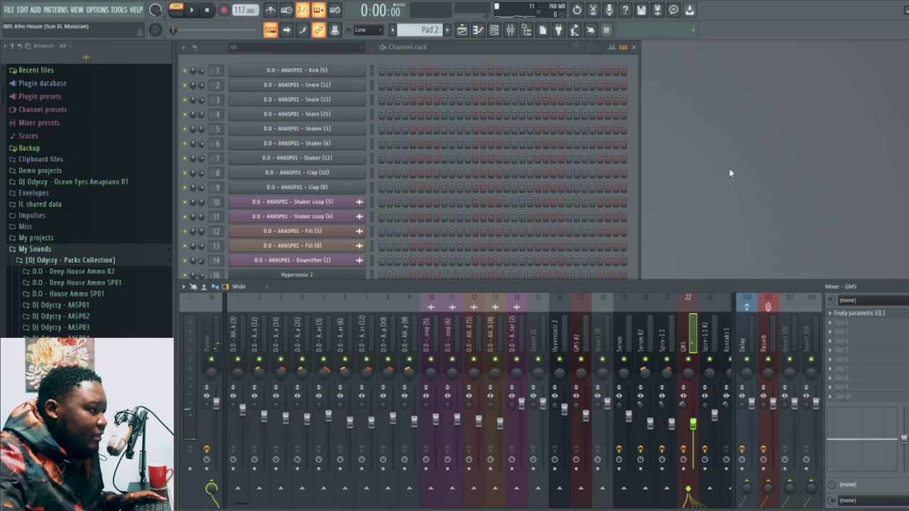
# Step: Show the GMS synth settings behind the Pad 2 pattern and return to the playlist
pyautogui.click(632, 219)
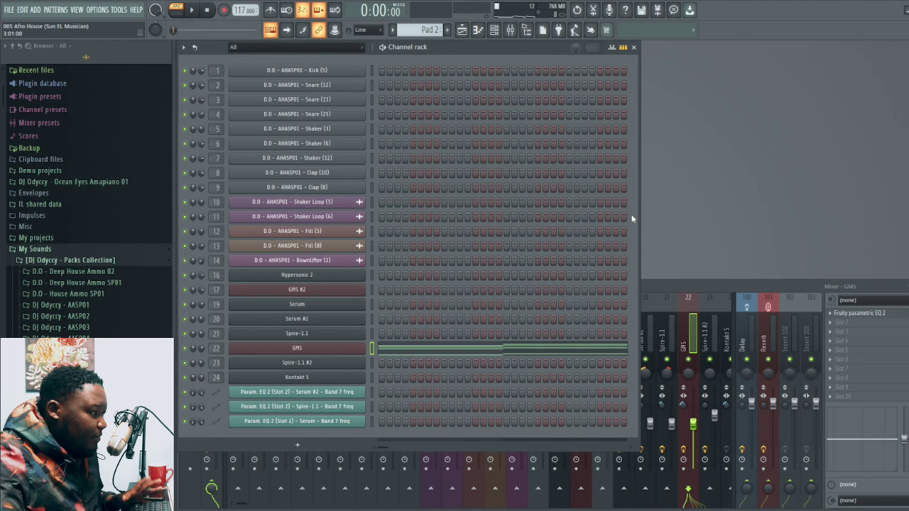
pyautogui.click(338, 350)
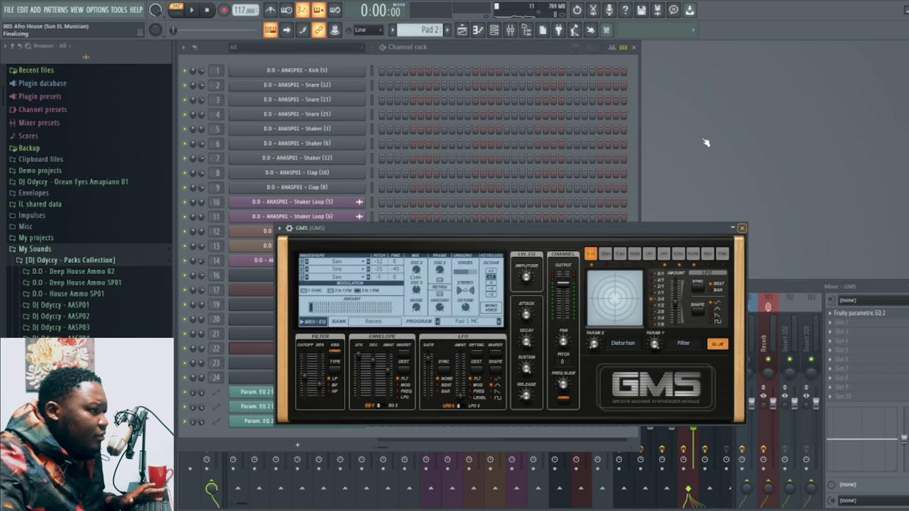
pyautogui.click(742, 228)
pyautogui.click(462, 30)
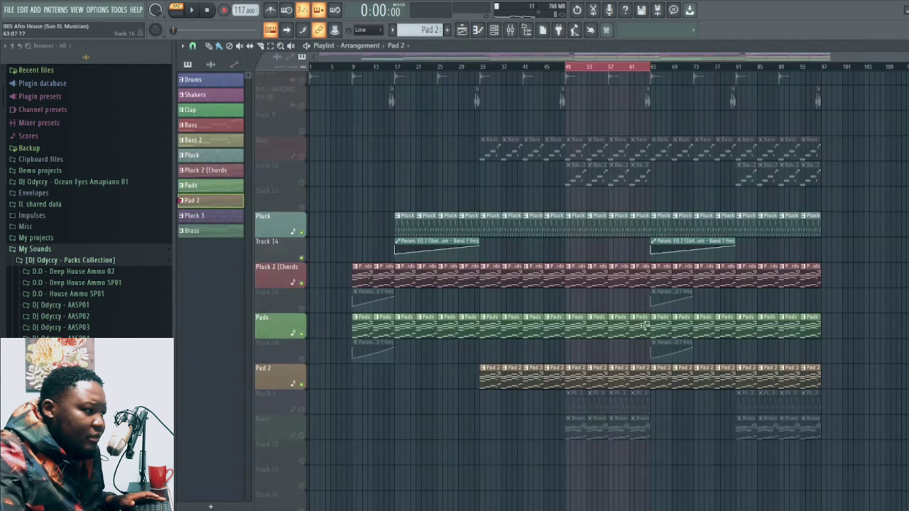
# Step: Unmute the Pluck 3 track, make its pattern the active one, and audition it alone and in the song from bar 49
pyautogui.click(305, 410)
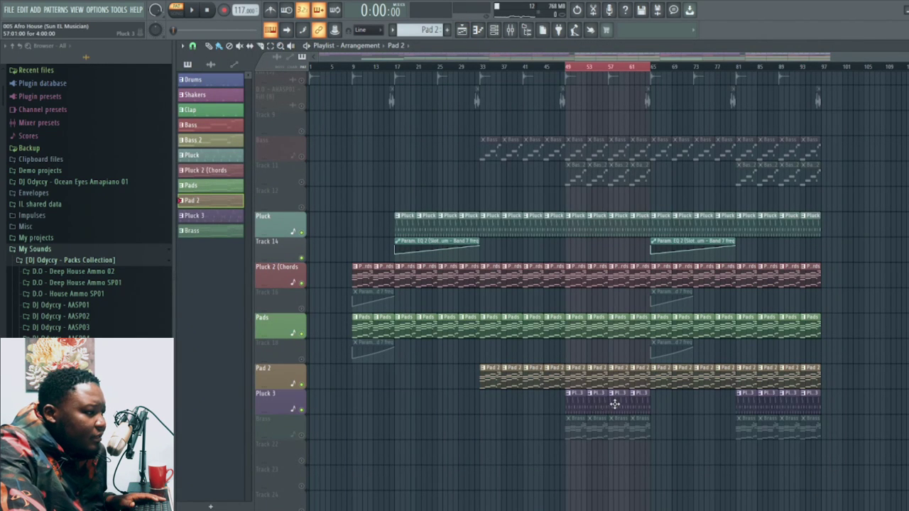
pyautogui.click(575, 404)
pyautogui.press('space')
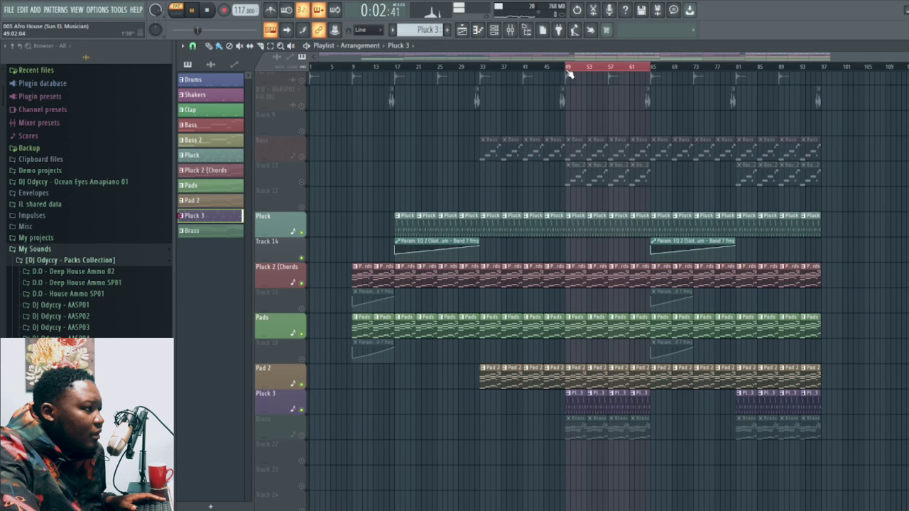
pyautogui.press('space')
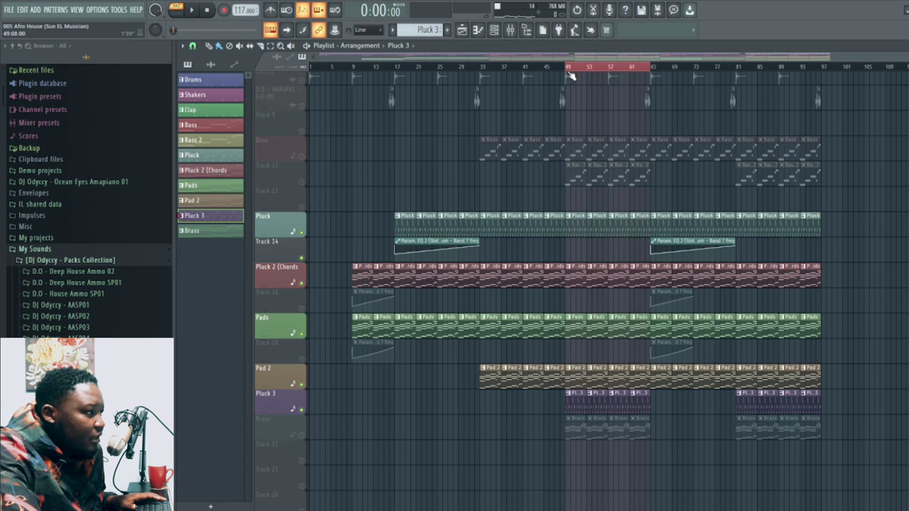
pyautogui.press('space')
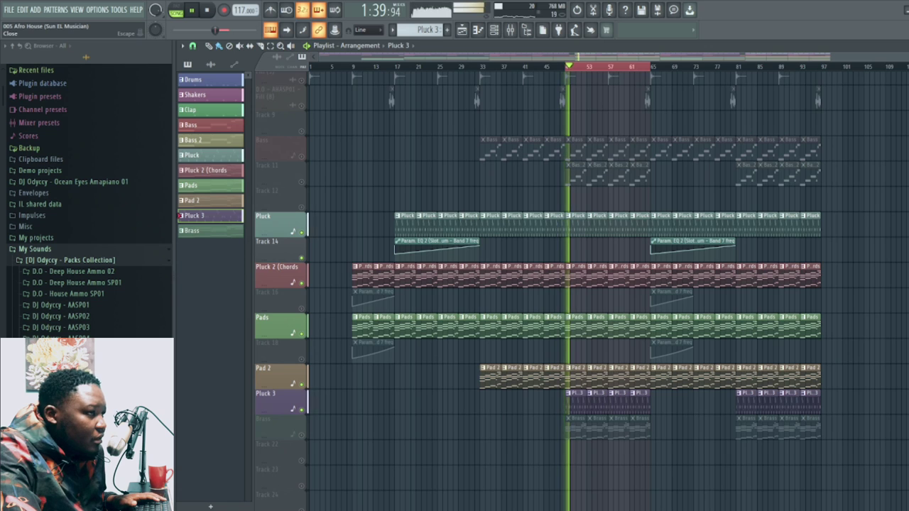
# Step: Show the Pluck 3 notes in the piano roll and the Spire-1.1 #2 synth that plays them
pyautogui.click(907, 46)
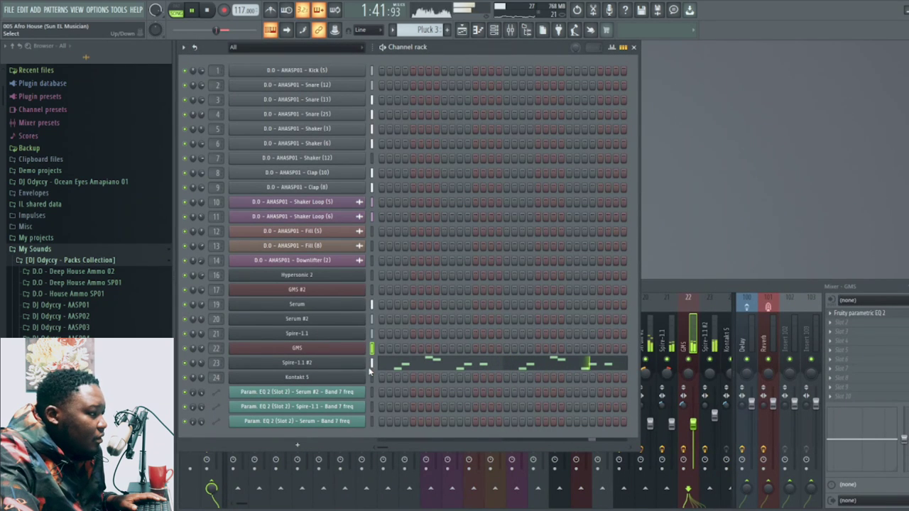
pyautogui.click(406, 365)
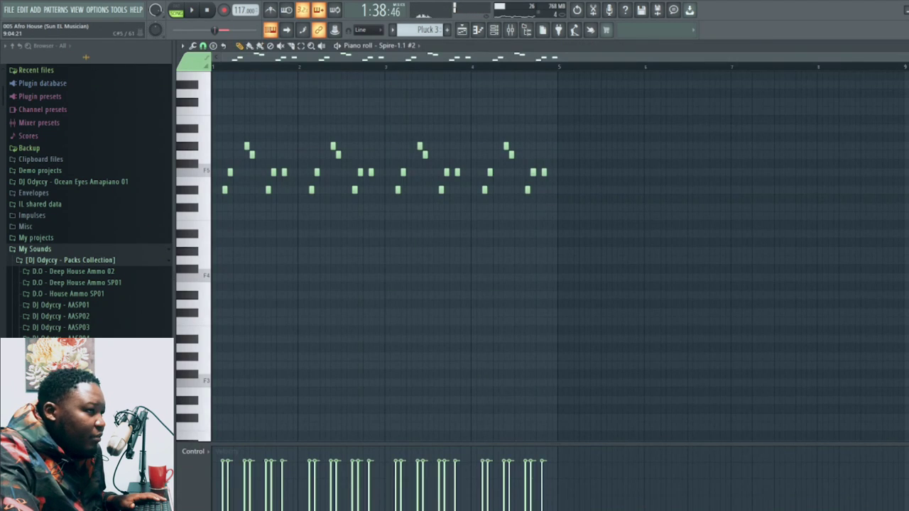
pyautogui.click(907, 46)
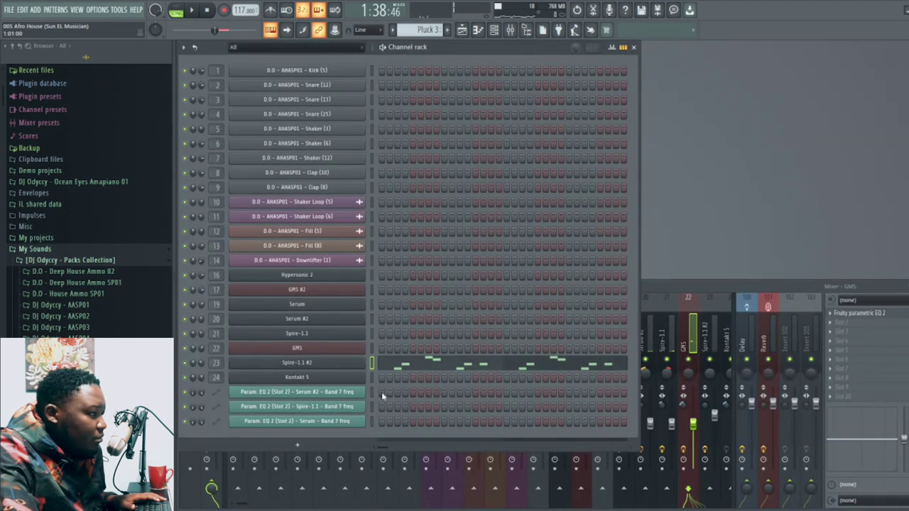
pyautogui.click(314, 364)
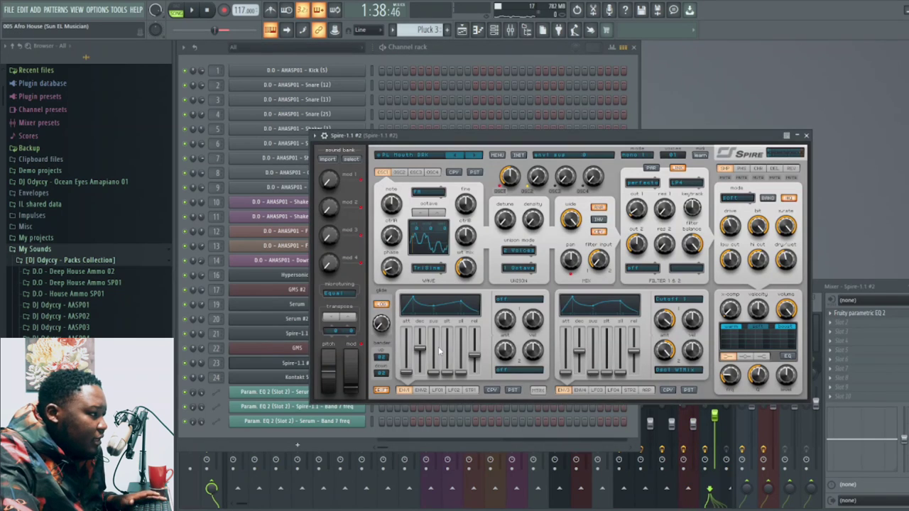
pyautogui.click(806, 135)
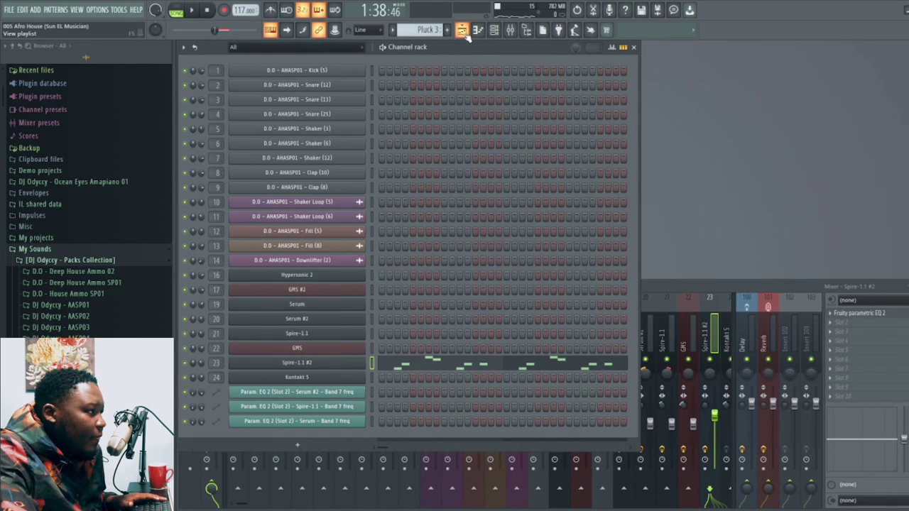
# Step: Examine the Fruity parametric EQ 2 on the Spire-1.1 #2 mixer track and return to the playlist
pyautogui.click(461, 30)
pyautogui.click(510, 30)
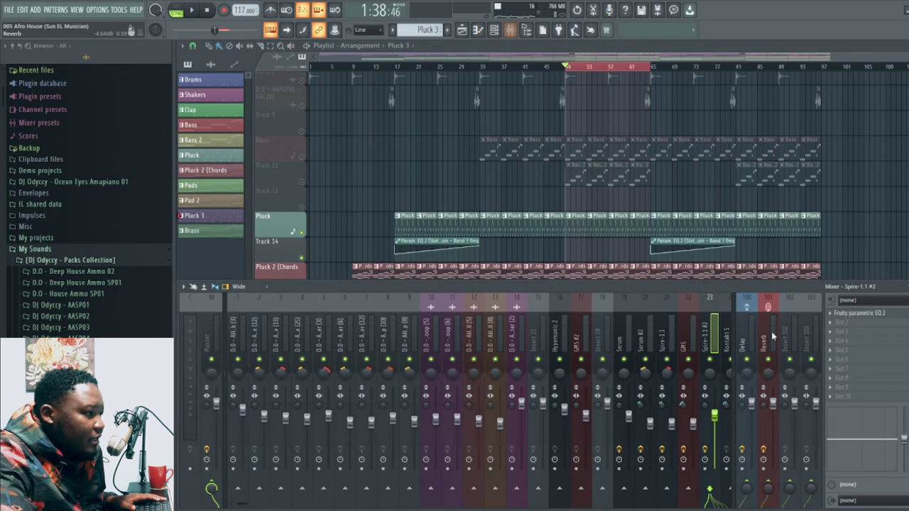
pyautogui.click(861, 316)
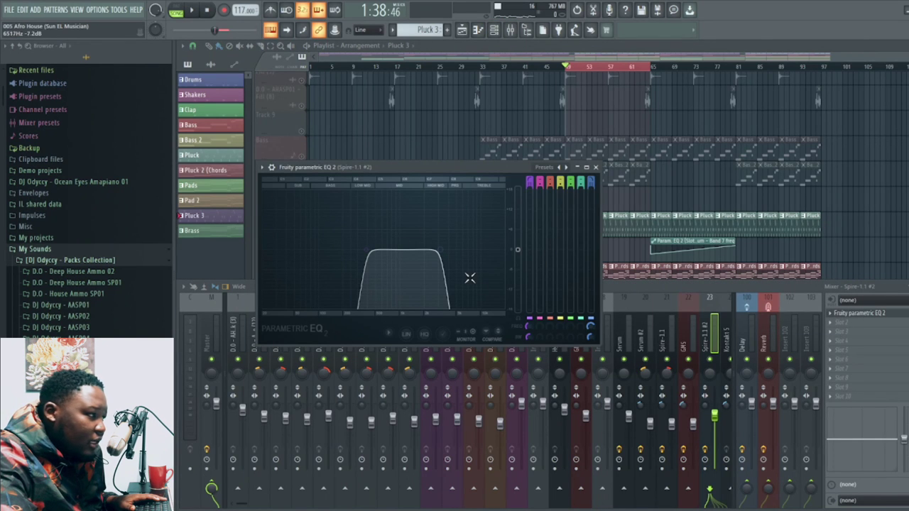
pyautogui.click(597, 167)
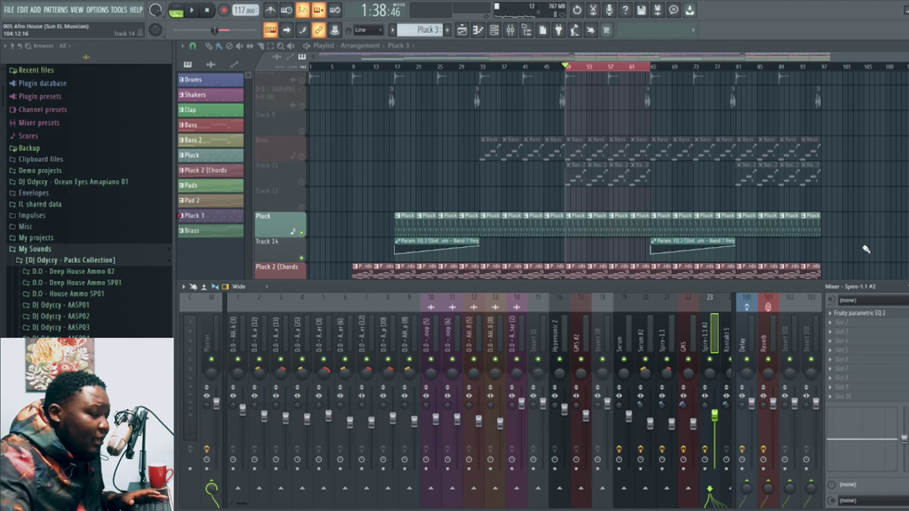
pyautogui.press('F9')
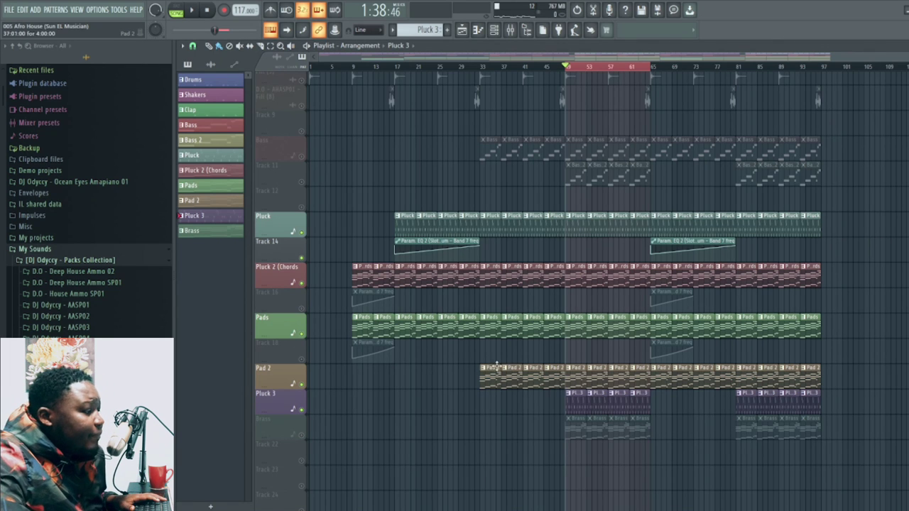
# Step: Unmute the Brass track in the playlist, make its pattern the active one and start song playback
pyautogui.click(301, 436)
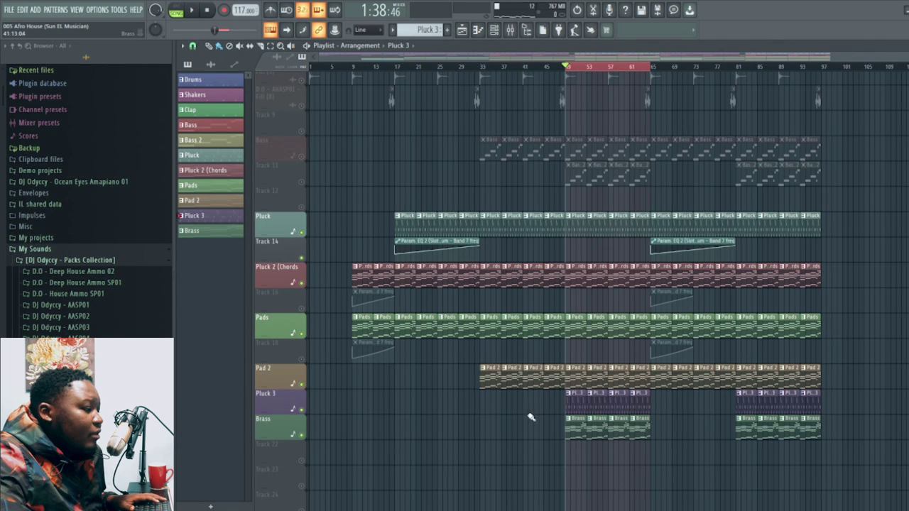
pyautogui.click(572, 431)
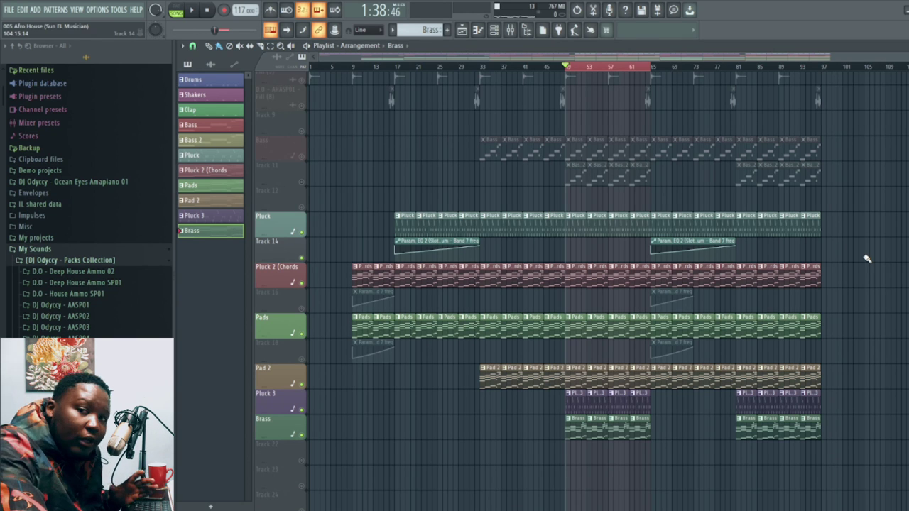
pyautogui.press('space')
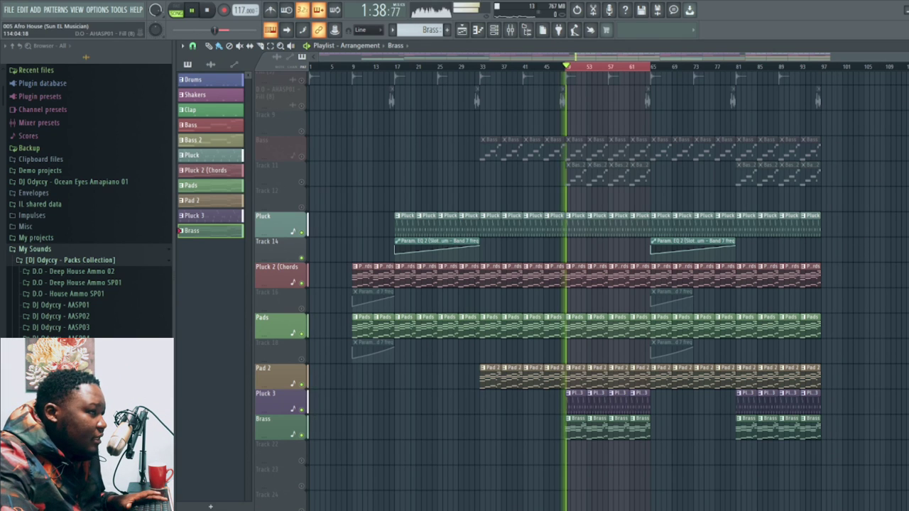
# Step: Show the Kontakt 5 mixer track and its effect slots during playback
pyautogui.click(907, 46)
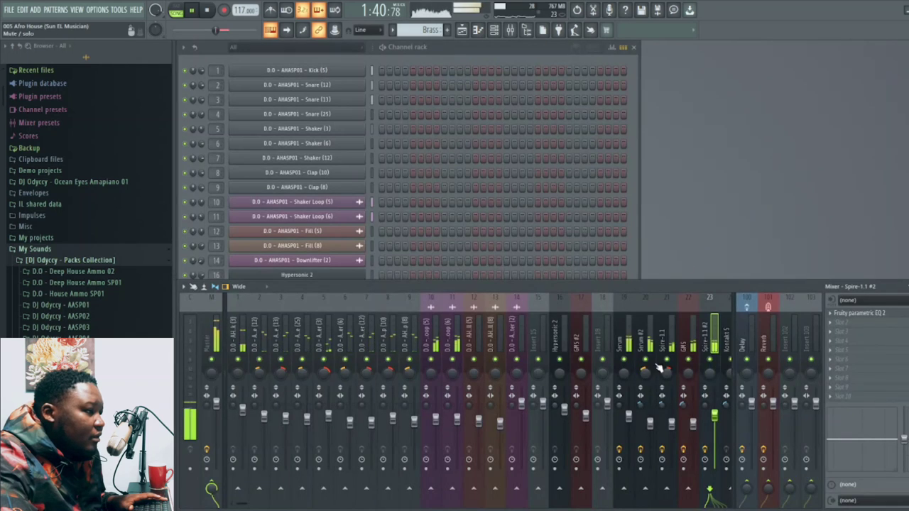
pyautogui.moveTo(234, 503); pyautogui.dragTo(259, 503)
pyautogui.click(655, 338)
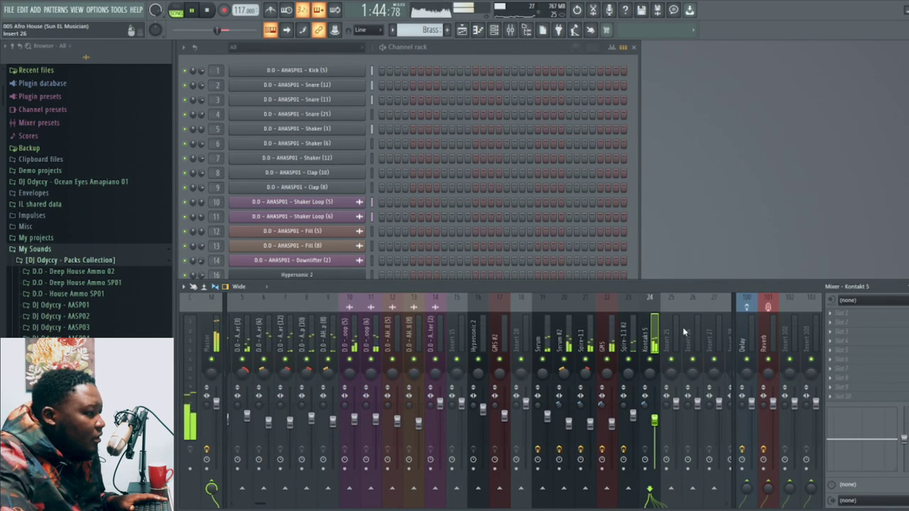
# Step: Show the Brass notes in the Kontakt 5 piano roll and the Brass Ensemble instrument loaded in Kontakt
pyautogui.click(636, 265)
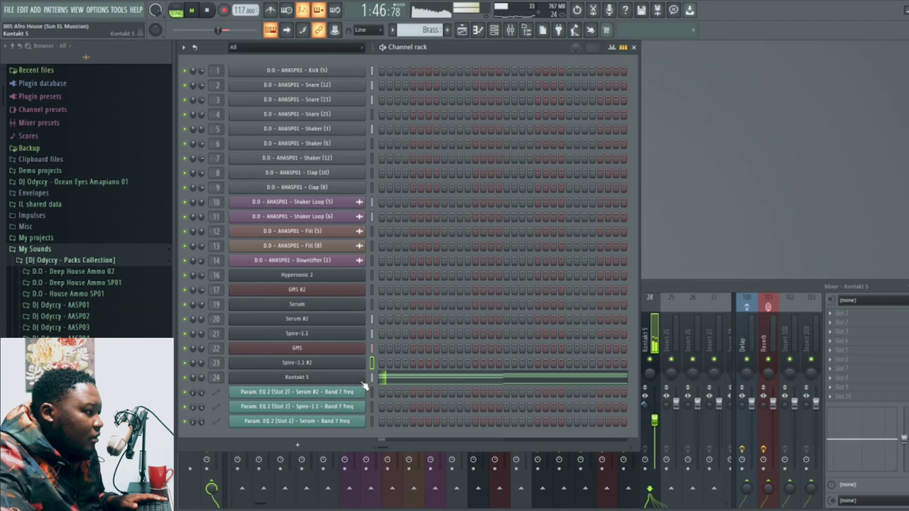
pyautogui.click(397, 380)
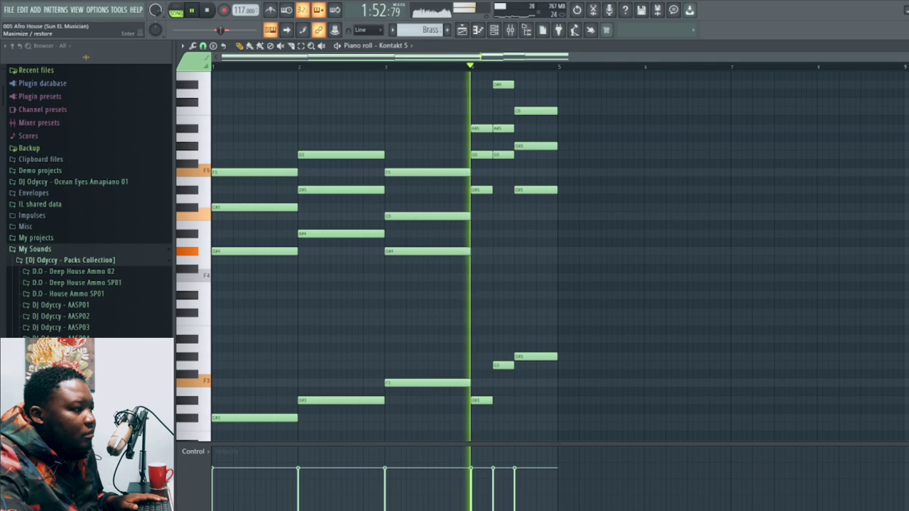
pyautogui.press('space')
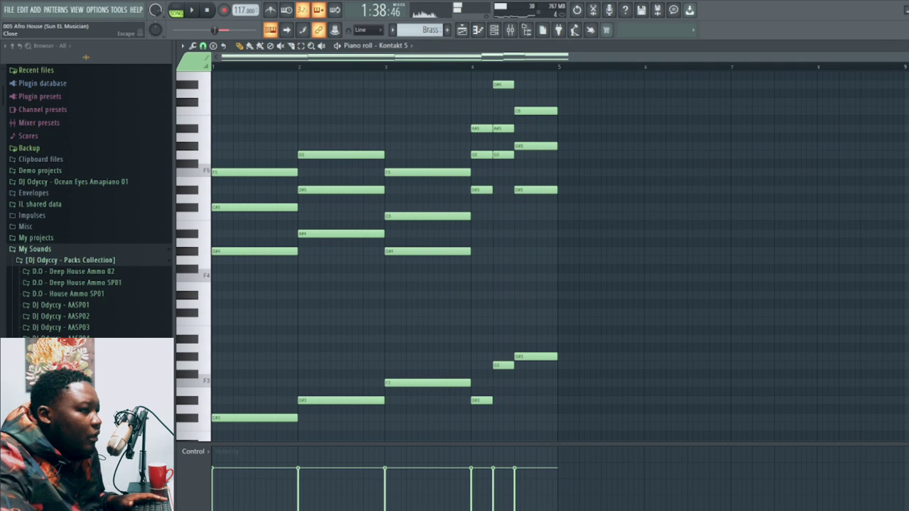
pyautogui.press('Escape')
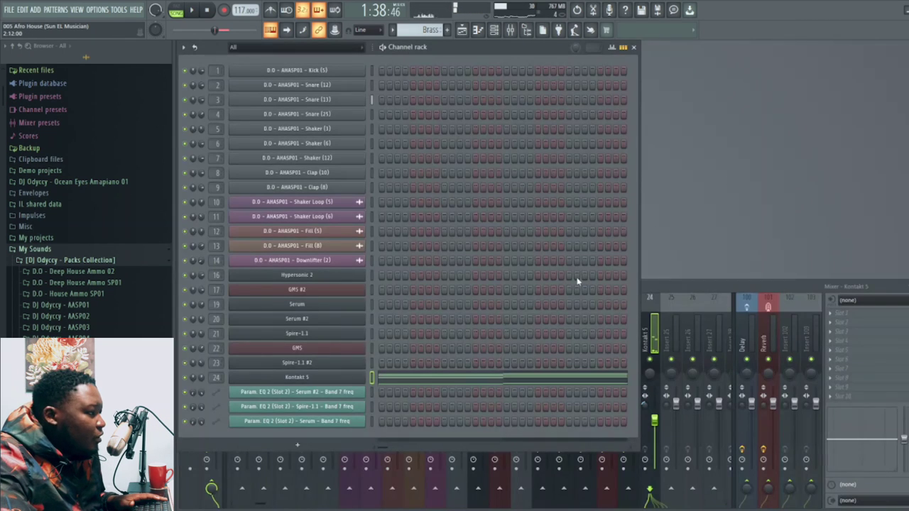
pyautogui.click(320, 381)
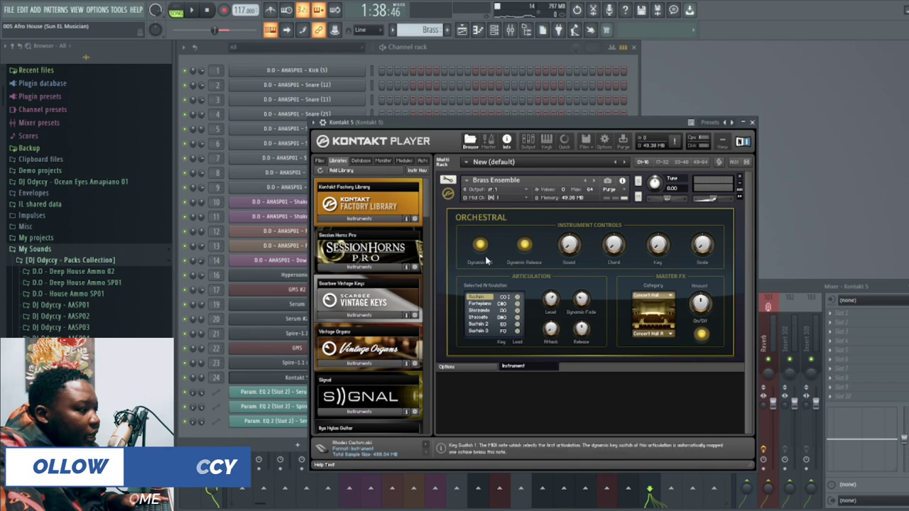
pyautogui.click(752, 123)
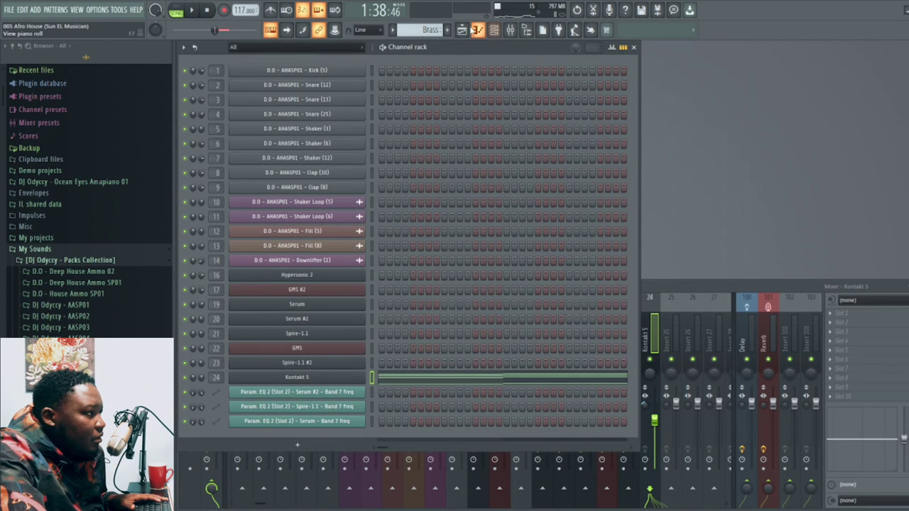
# Step: Unmute the Bass track in the playlist and play its Bass pattern in pattern mode
pyautogui.press('F5')
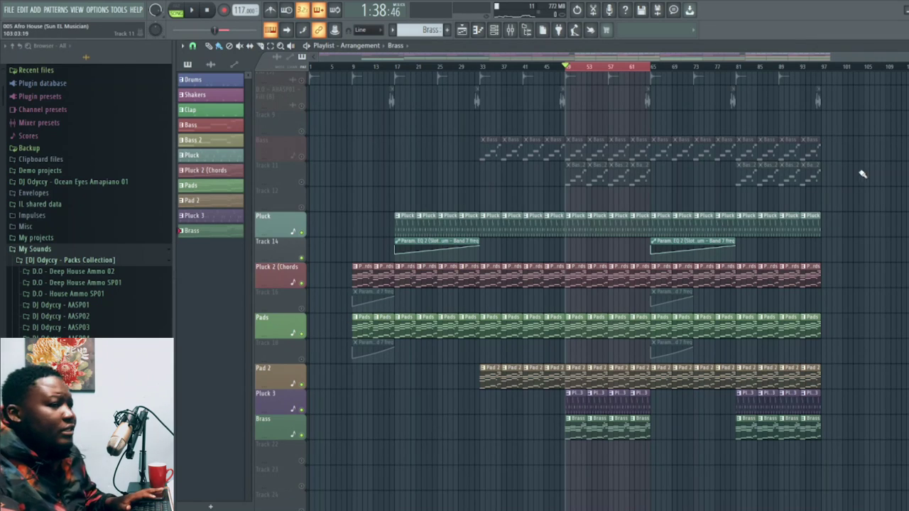
pyautogui.click(303, 156)
pyautogui.press('space')
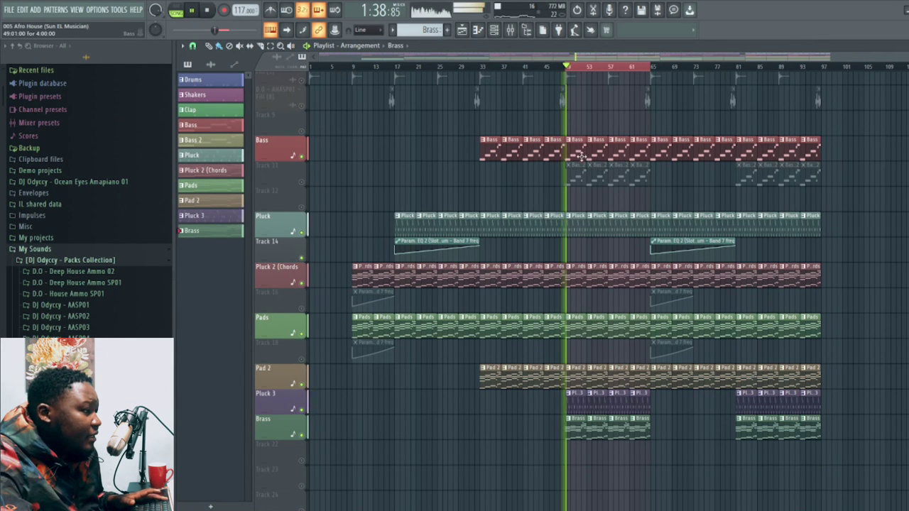
pyautogui.click(177, 10)
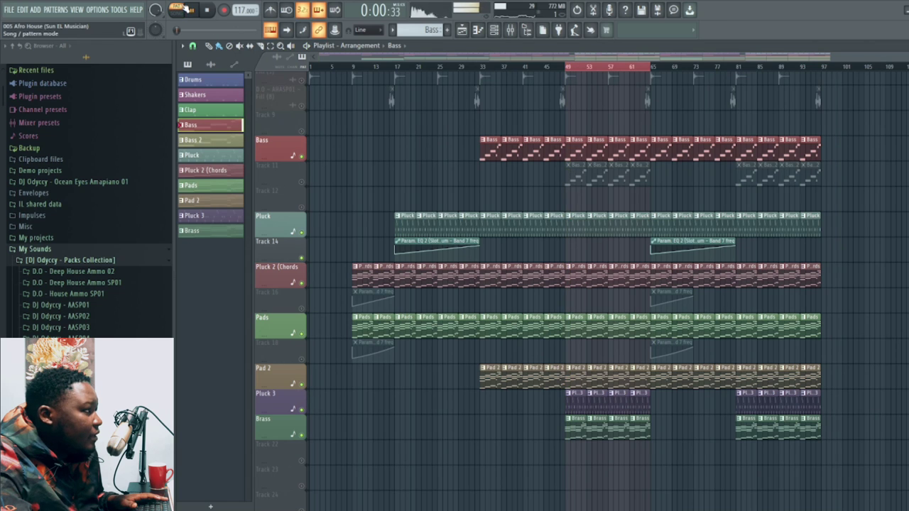
# Step: Show the Bass pattern's Hypersonic 2 notes in the piano roll, then close it and stop playback
pyautogui.press('F5')
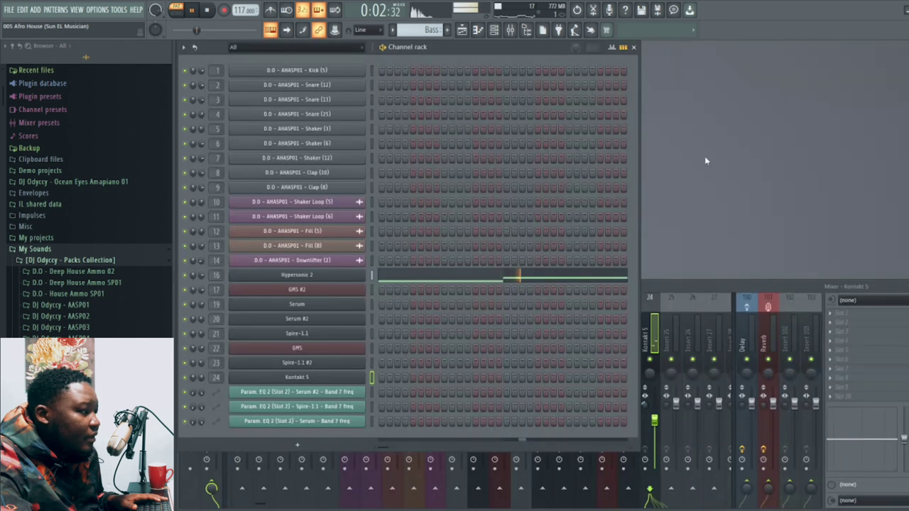
pyautogui.click(426, 278)
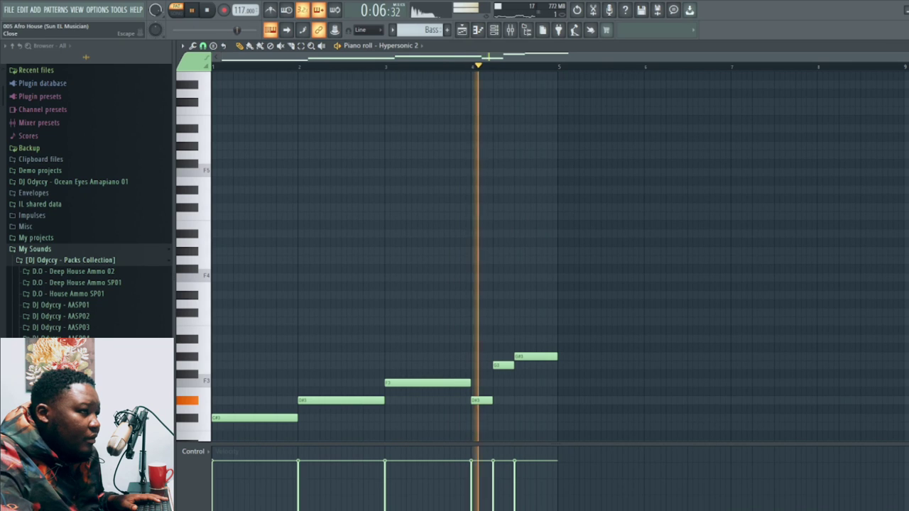
pyautogui.press('F7')
pyautogui.press('space')
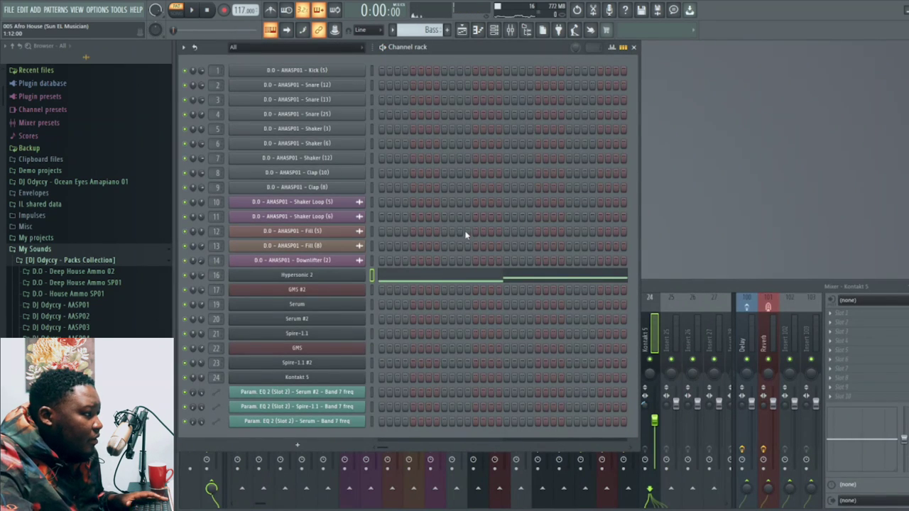
# Step: Show the Tube Bass patch loaded in the Hypersonic 2 instrument and close its window
pyautogui.click(304, 276)
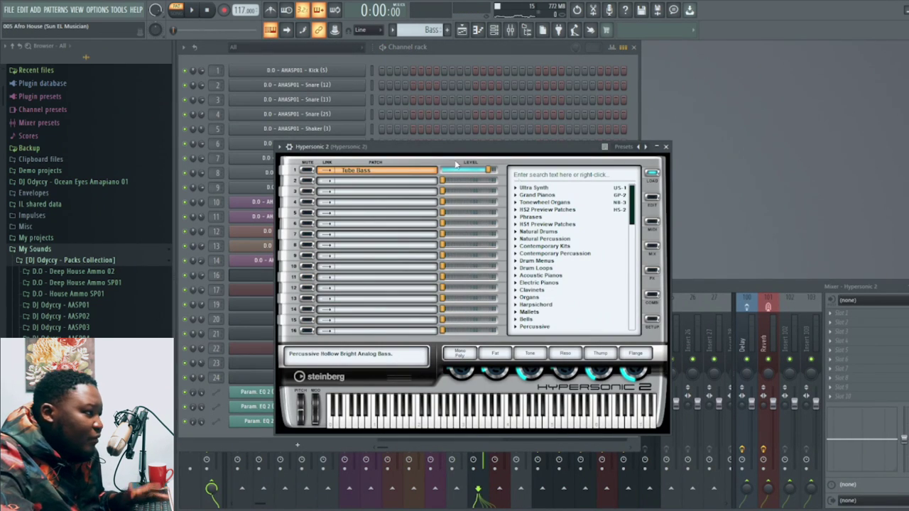
pyautogui.click(667, 148)
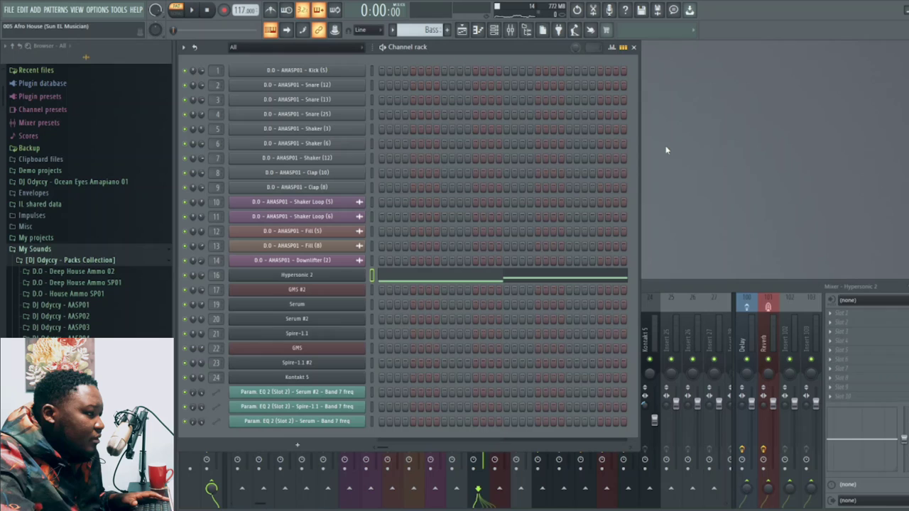
pyautogui.click(308, 274)
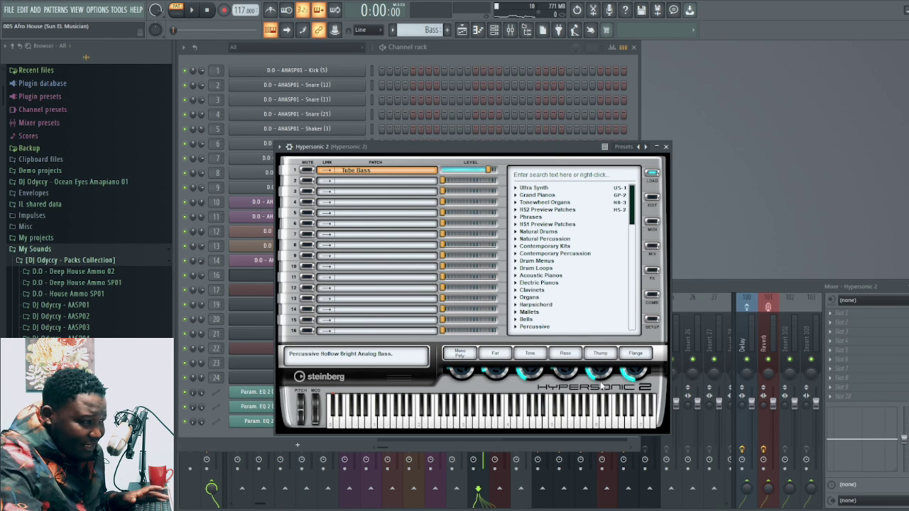
pyautogui.click(665, 147)
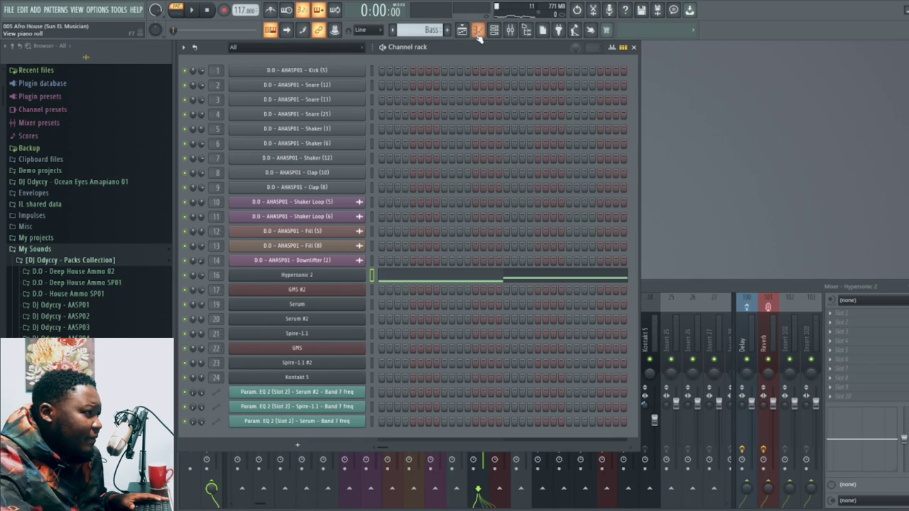
# Step: Unmute Track 11 in the playlist, make Bass 2 the active pattern and return to the channel rack
pyautogui.press('F5')
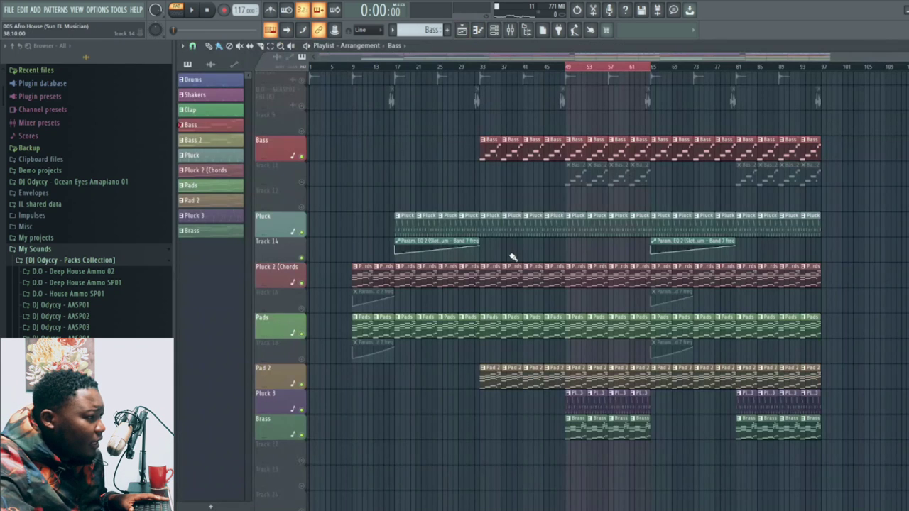
pyautogui.click(303, 183)
pyautogui.click(573, 176)
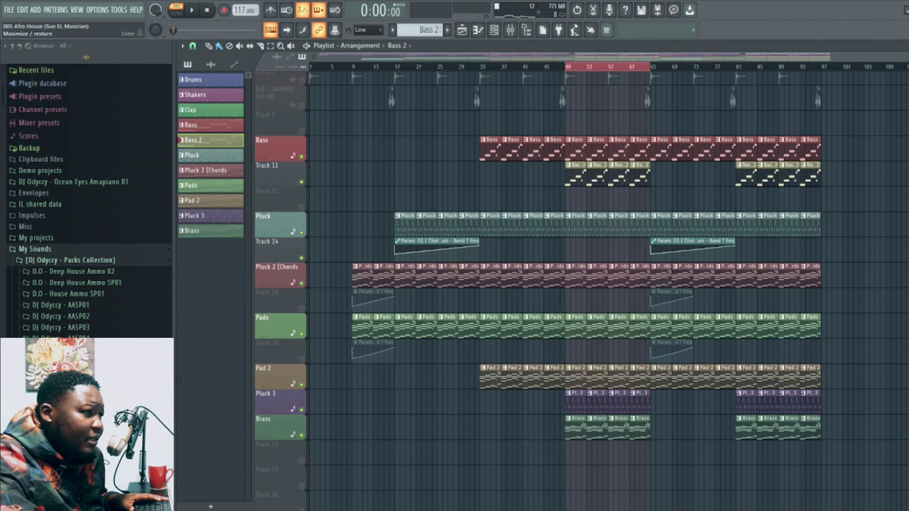
pyautogui.click(907, 46)
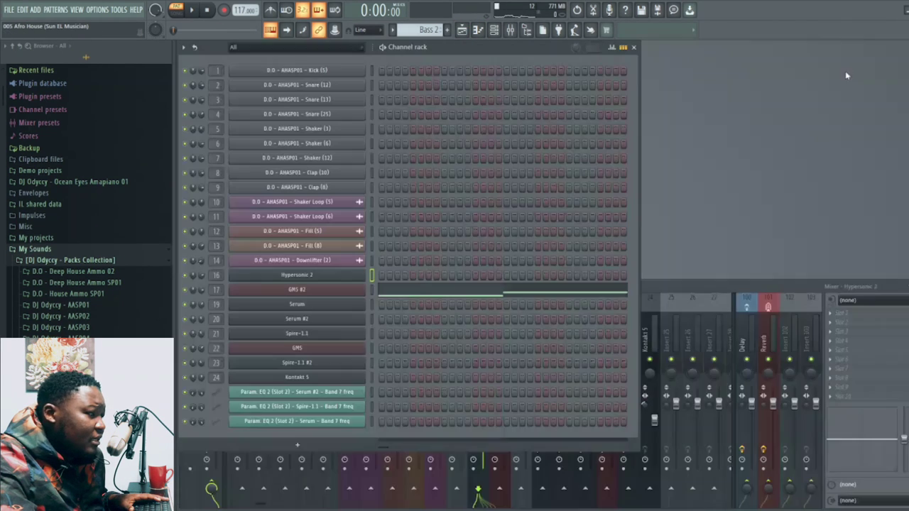
# Step: Examine the GMS #2 bass instrument's program and its mono and portamento settings
pyautogui.click(362, 293)
pyautogui.click(219, 134)
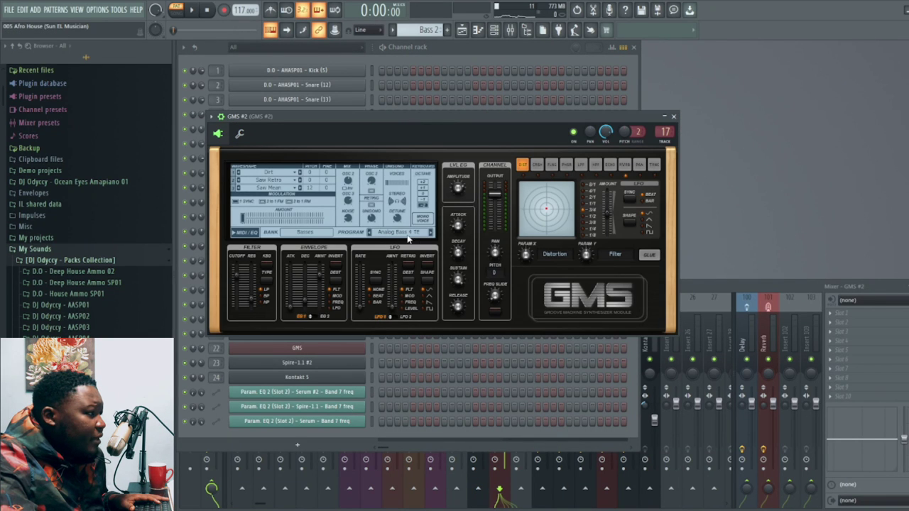
pyautogui.click(240, 134)
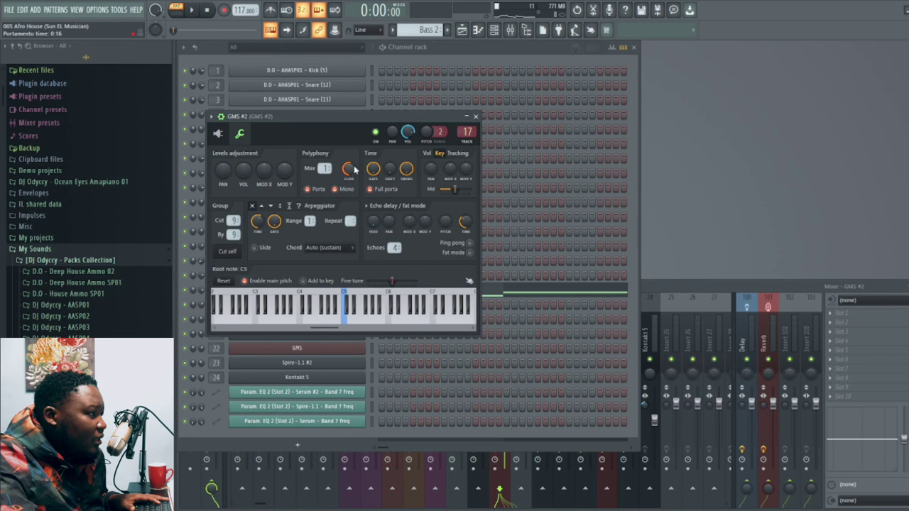
pyautogui.click(476, 116)
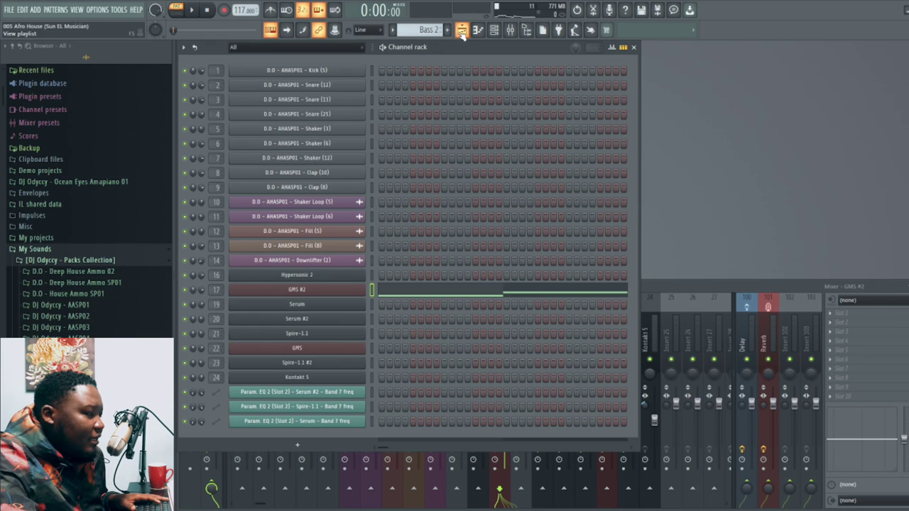
# Step: Play the Bass 2 pattern and show its GMS #2 notes in the piano roll
pyautogui.press('space')
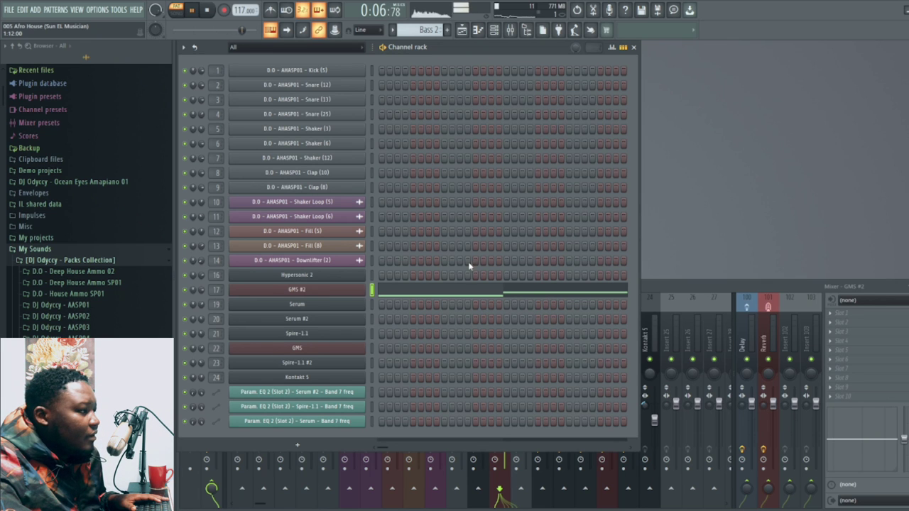
pyautogui.click(472, 290)
pyautogui.press('space')
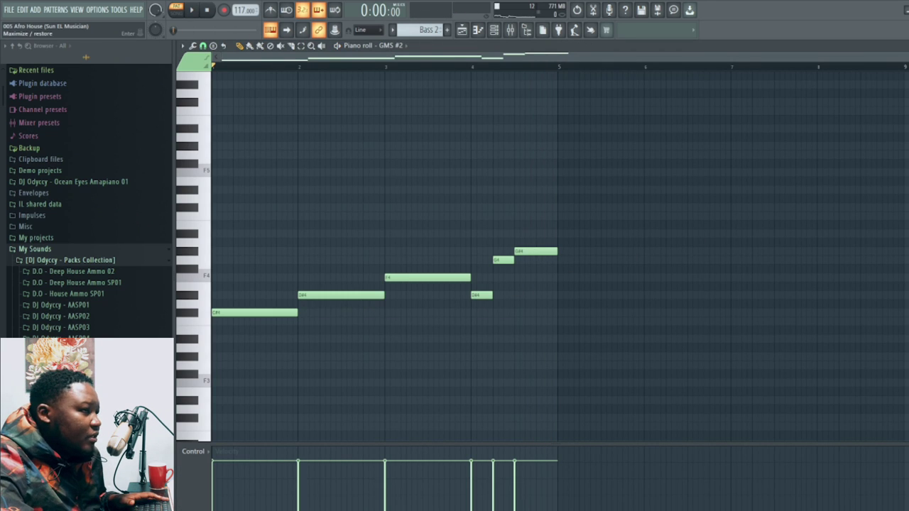
pyautogui.click(905, 45)
# Step: Unmute the Downlifter (2) track in the playlist and play the song to hear it
pyautogui.click(461, 31)
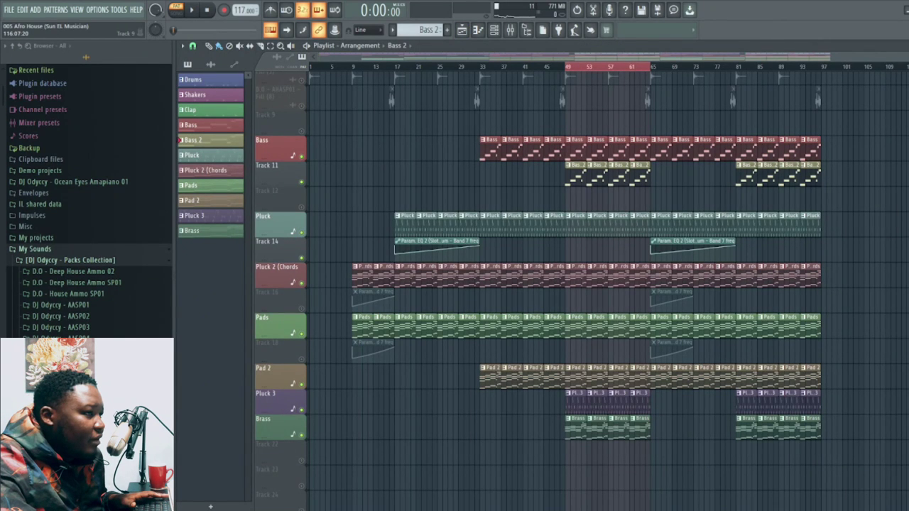
pyautogui.scroll(5, 568, 284)
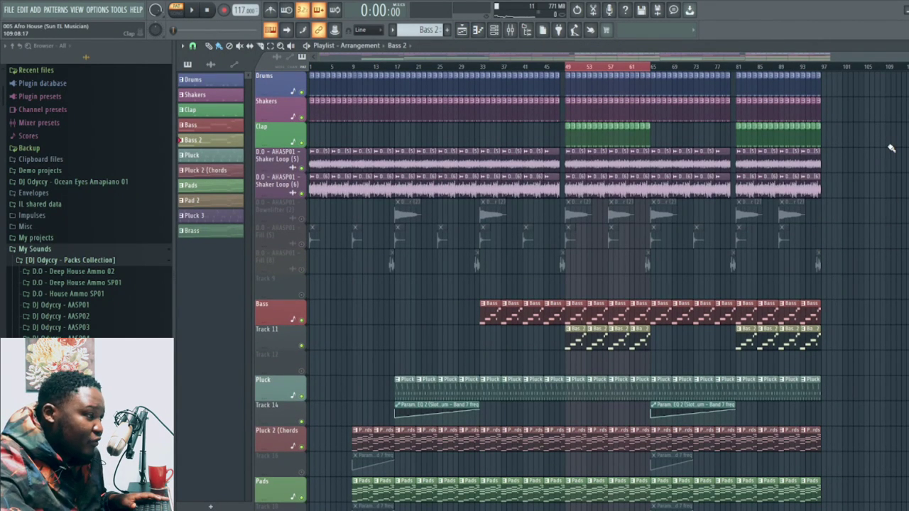
pyautogui.click(302, 218)
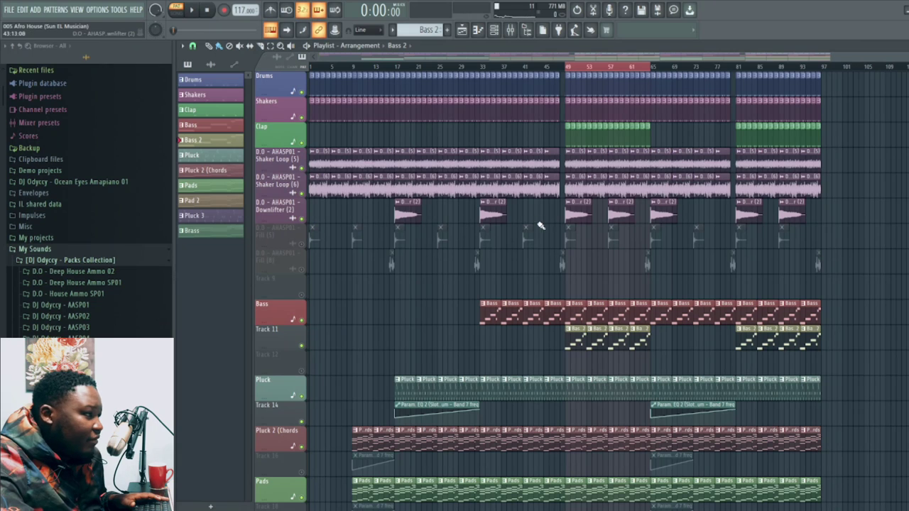
pyautogui.press('space')
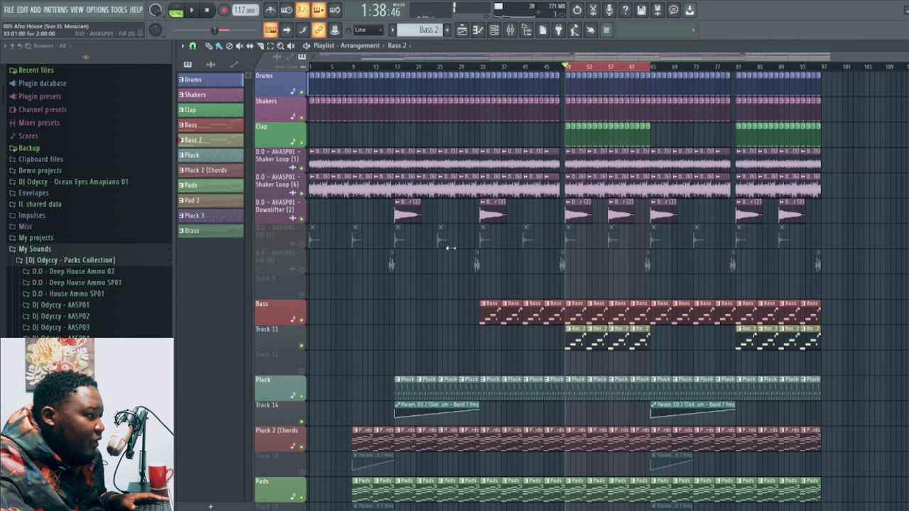
# Step: Unmute the Fill (5) track and inspect its sample in the channel settings
pyautogui.click(304, 244)
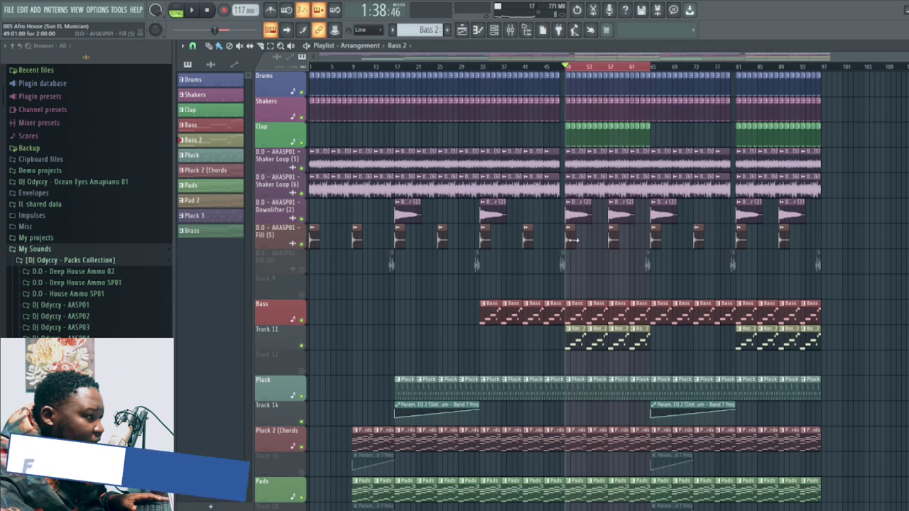
pyautogui.doubleClick(570, 242)
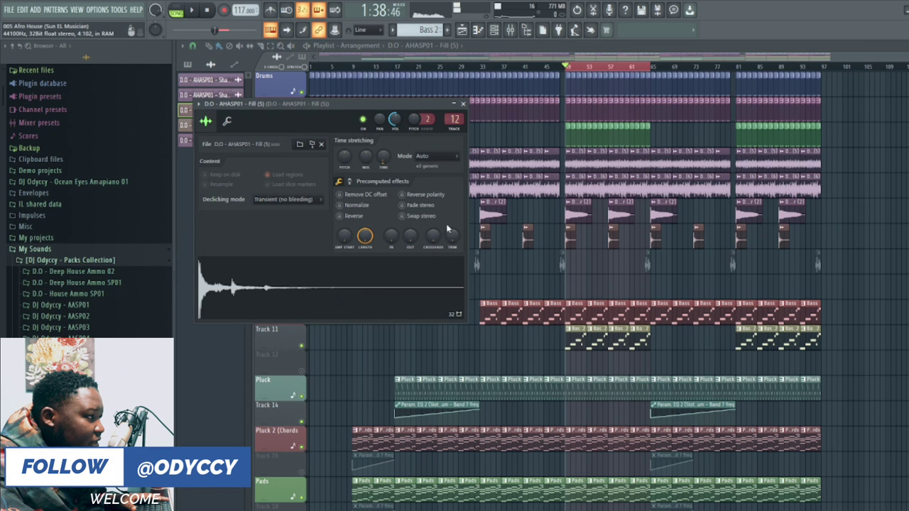
pyautogui.click(458, 103)
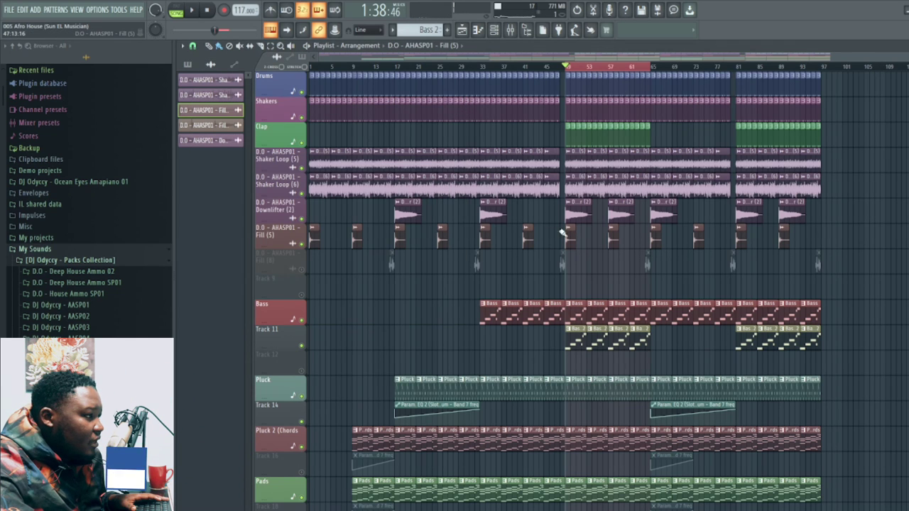
# Step: Inspect the Fill (8) sample in its channel settings and unmute the Fill (8) track
pyautogui.doubleClick(561, 265)
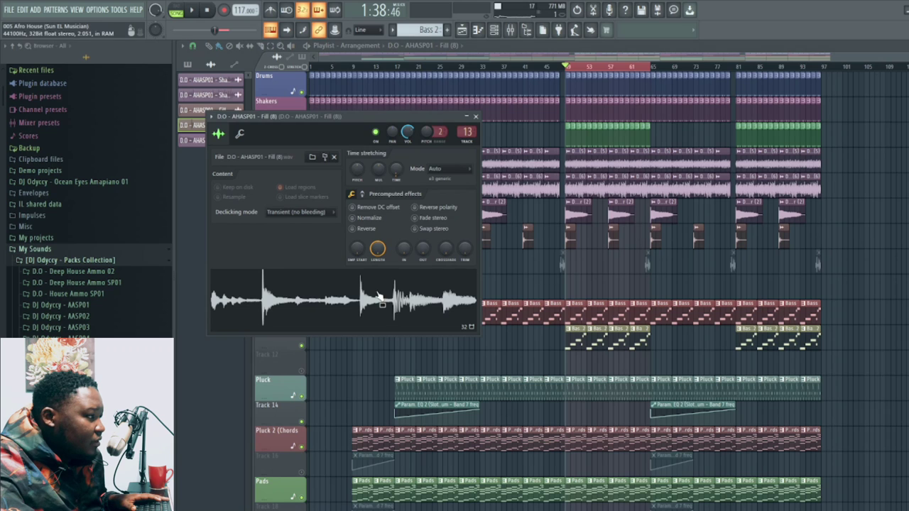
pyautogui.click(476, 117)
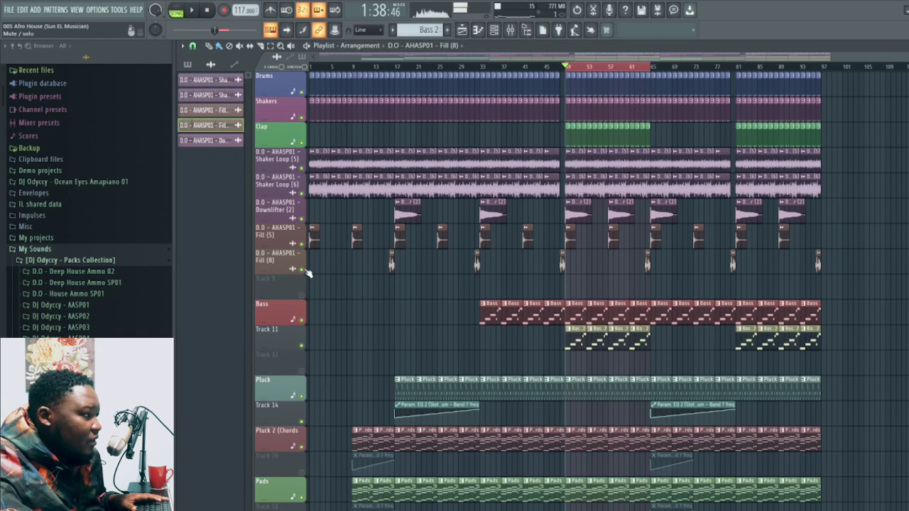
# Step: Play the selected section of the song from bar 49 with the downlifter and fill tracks included
pyautogui.click(547, 69)
pyautogui.press('space')
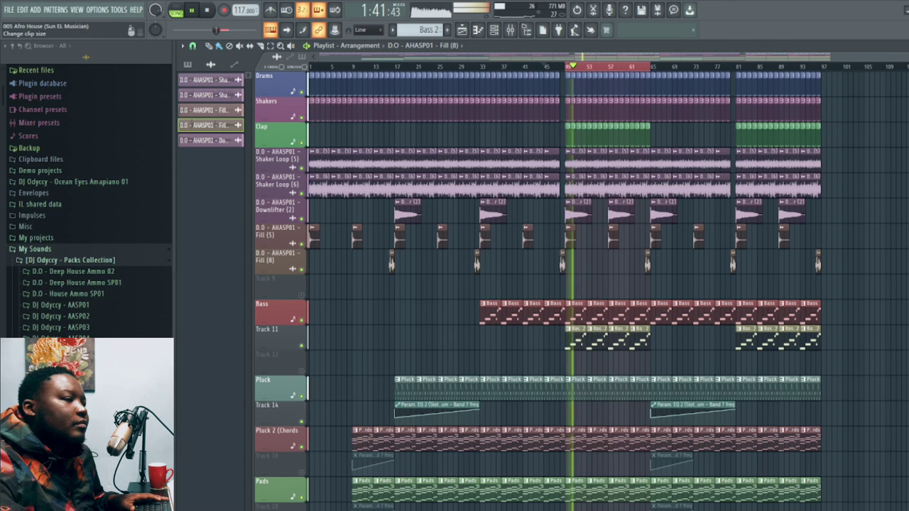
pyautogui.scroll(-3, 582, 291)
pyautogui.scroll(2, 582, 291)
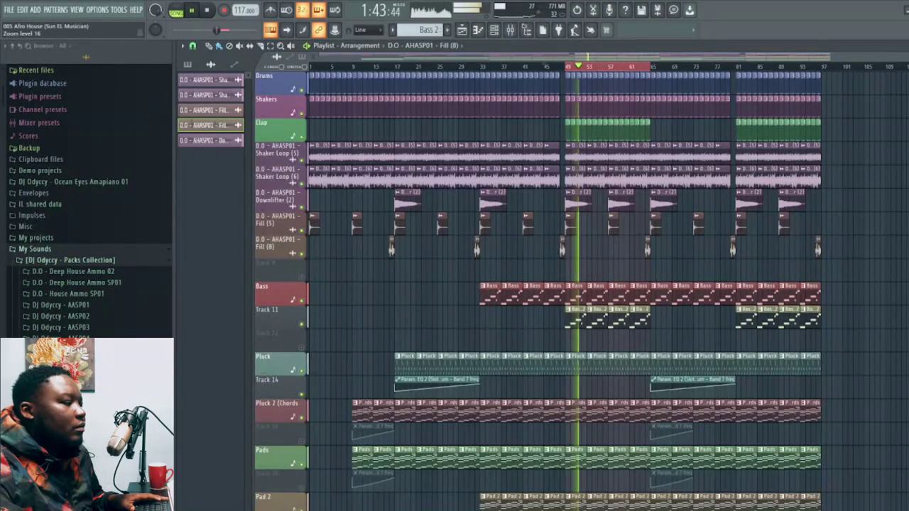
pyautogui.scroll(-2, 426, 298)
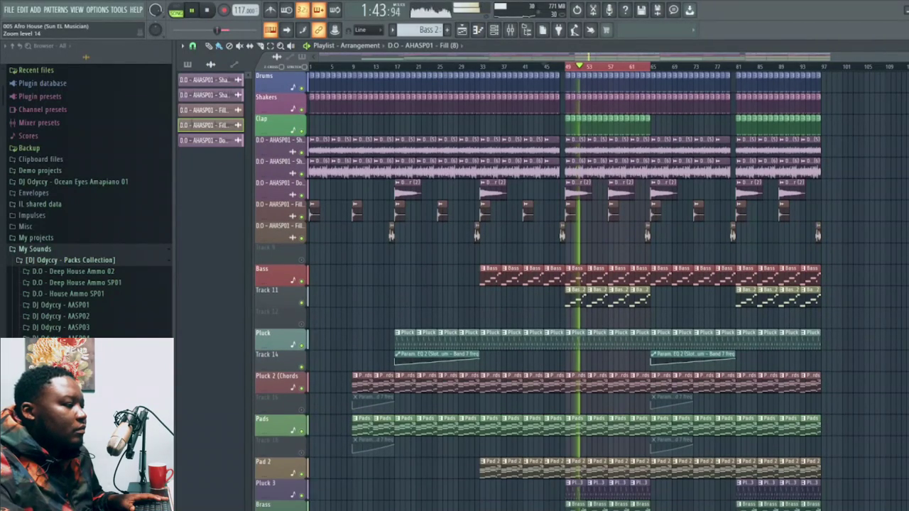
# Step: Name Track 11 after its Bass 2 clip and unmute the automation clips on Tracks 16 and 18
pyautogui.rightClick(284, 298)
pyautogui.click(312, 318)
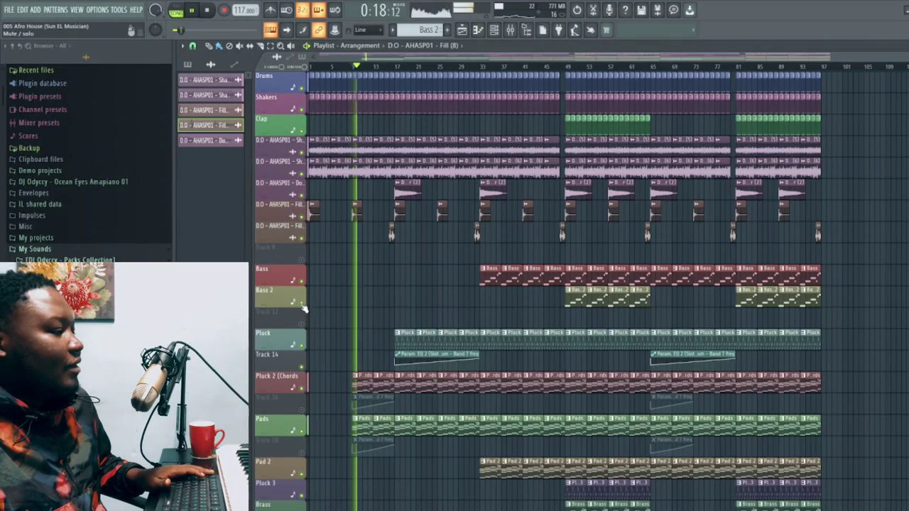
pyautogui.rightClick(304, 390)
pyautogui.rightClick(303, 389)
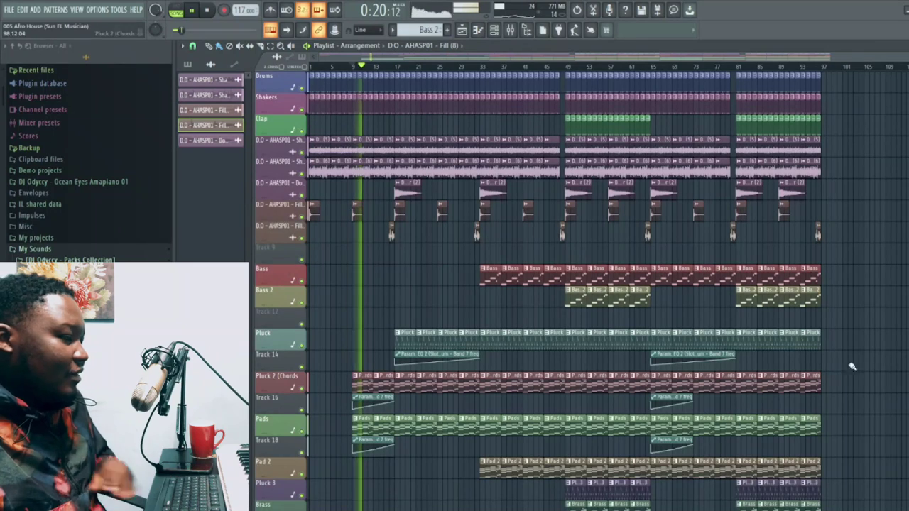